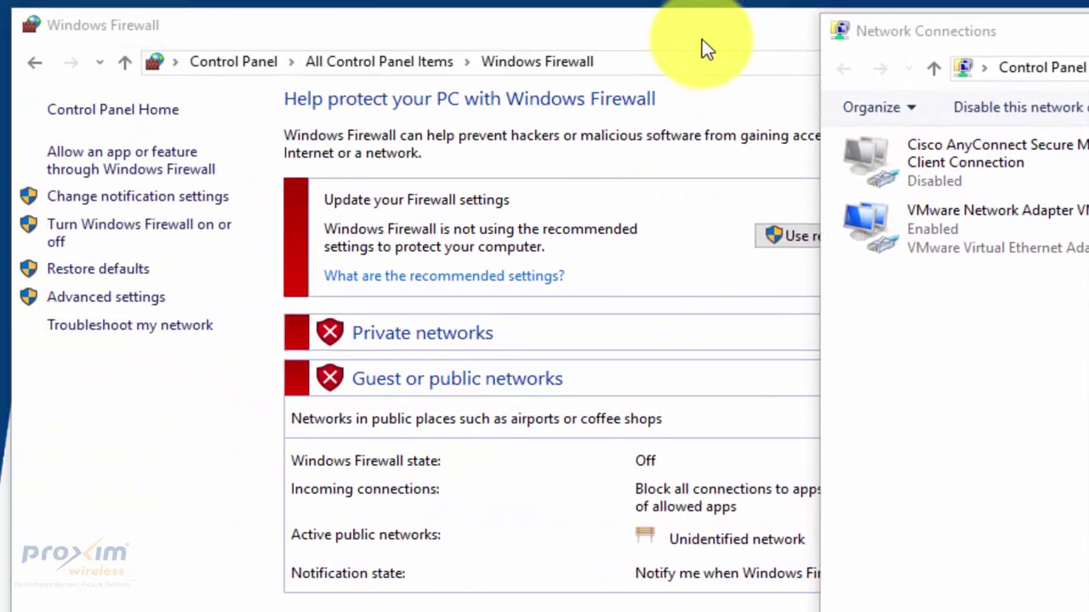
Verify Windows Firewall is Off, then apply the static IPv4 settings and close Ethernet Properties.
click(702, 39)
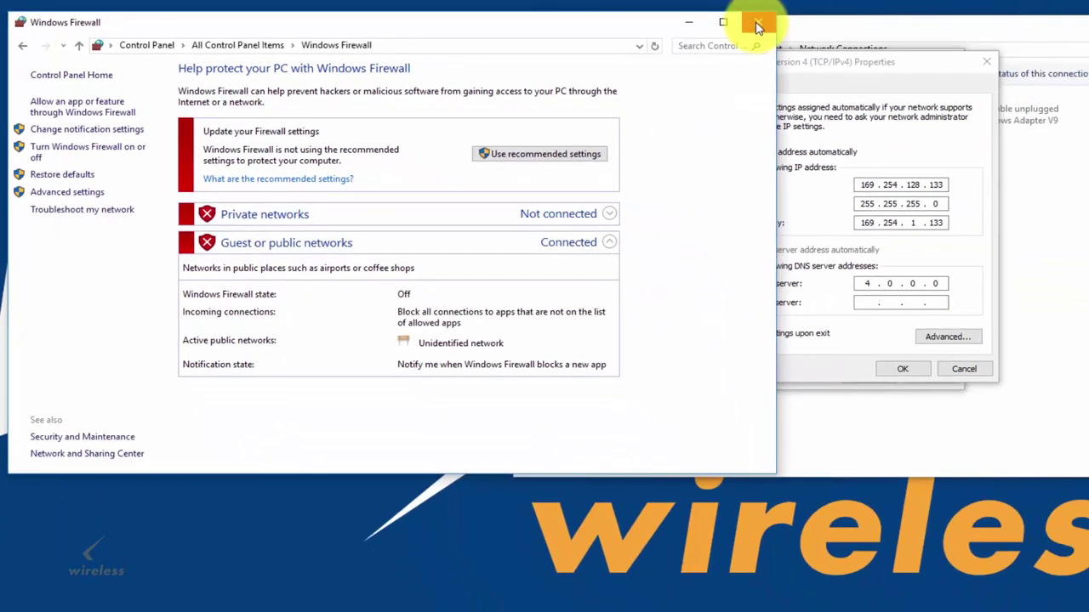
click(757, 27)
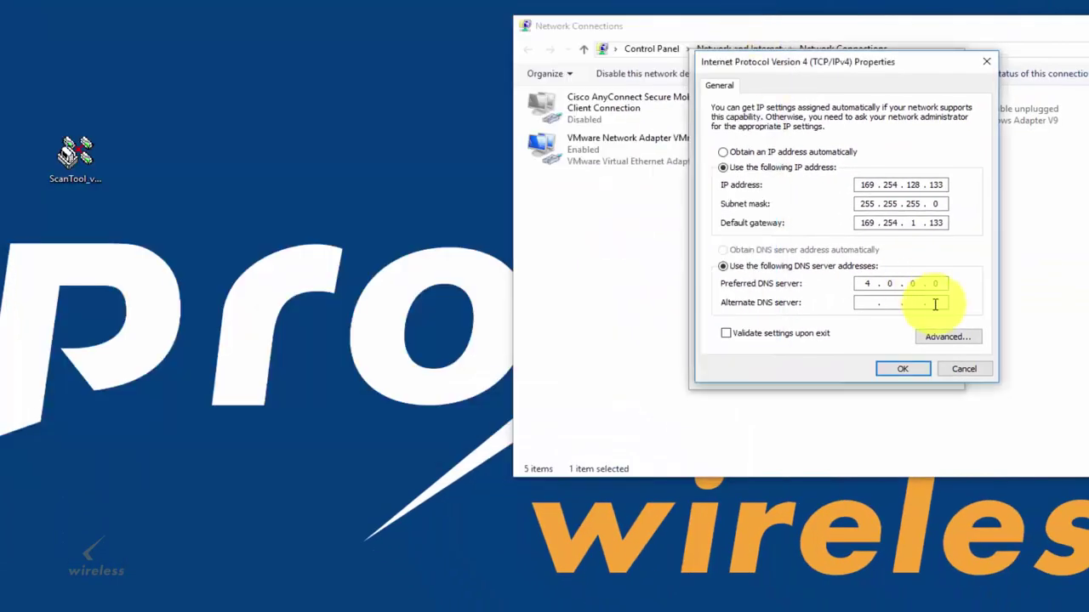
click(900, 369)
click(889, 380)
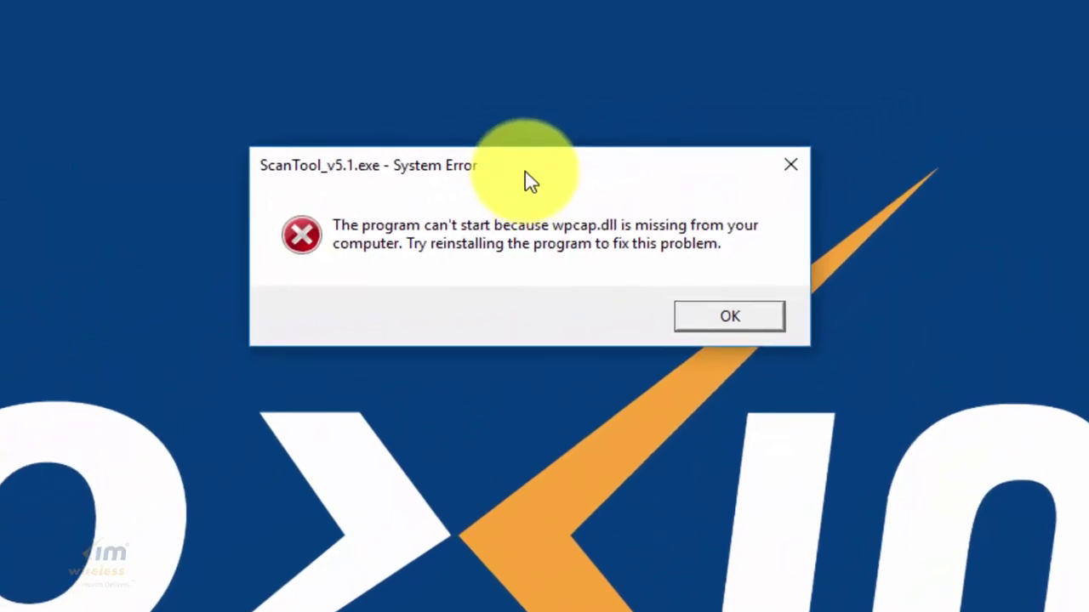
Move the 'wpcap.dll is missing' System Error dialog further left.
drag(527, 186, 401, 194)
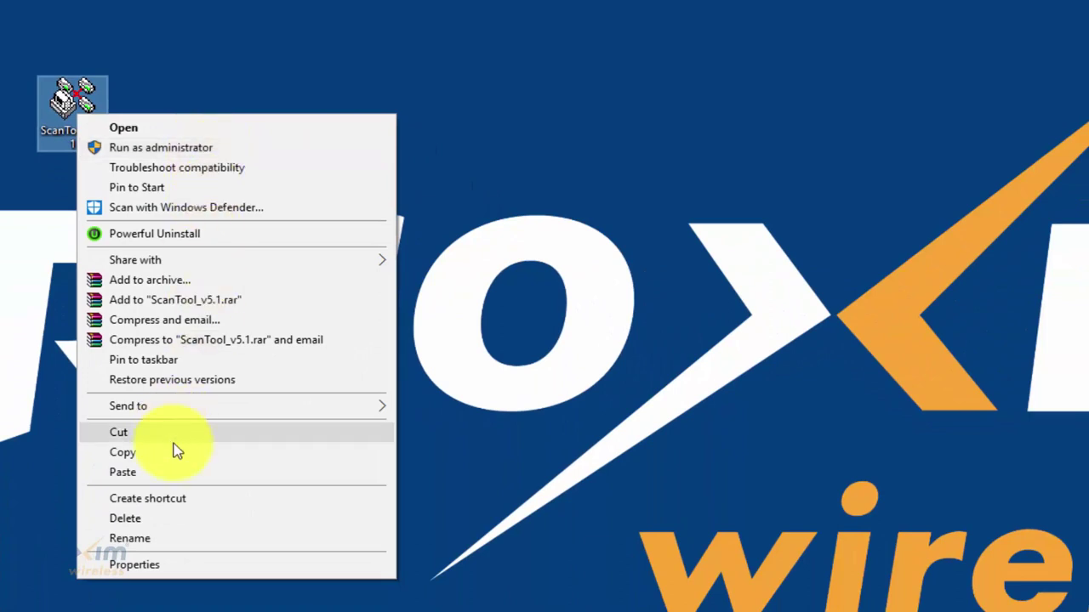
Tick 'Run this program as an administrator' in ScanTool_v5.1's Compatibility properties.
click(206, 566)
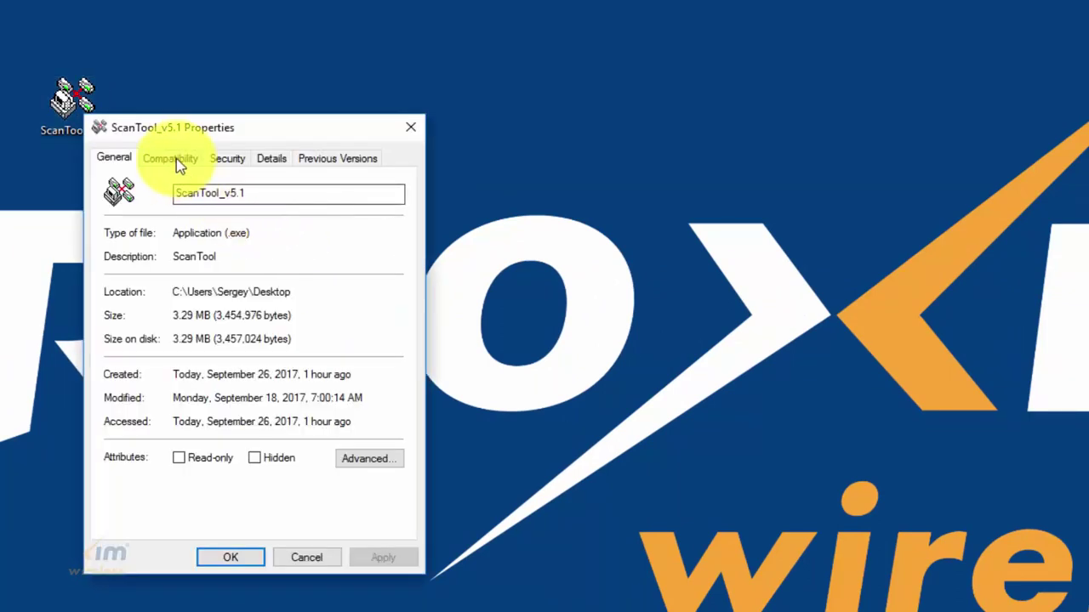
click(184, 160)
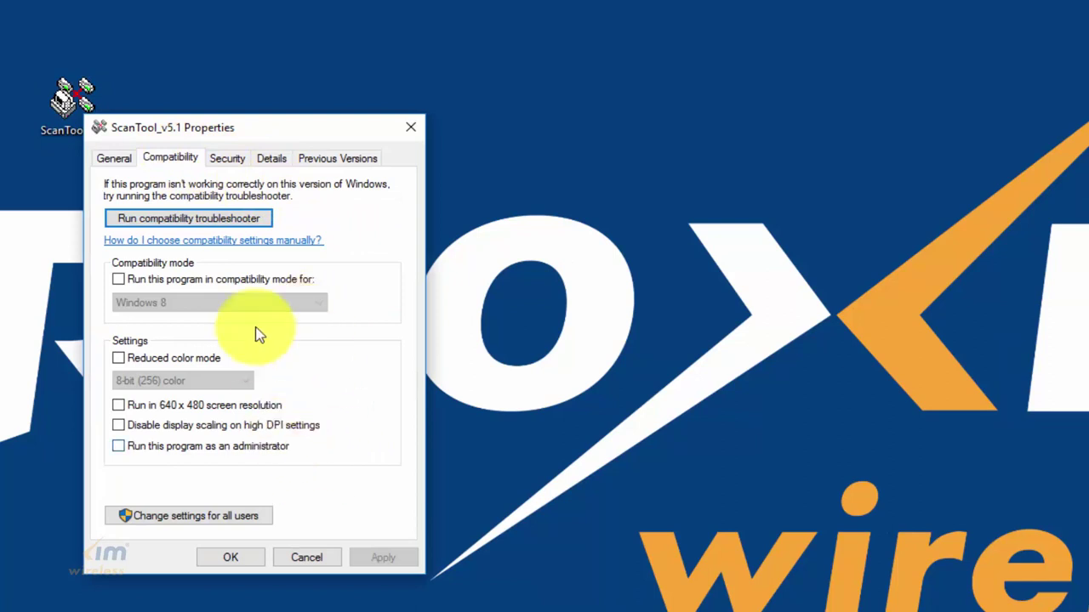
click(218, 447)
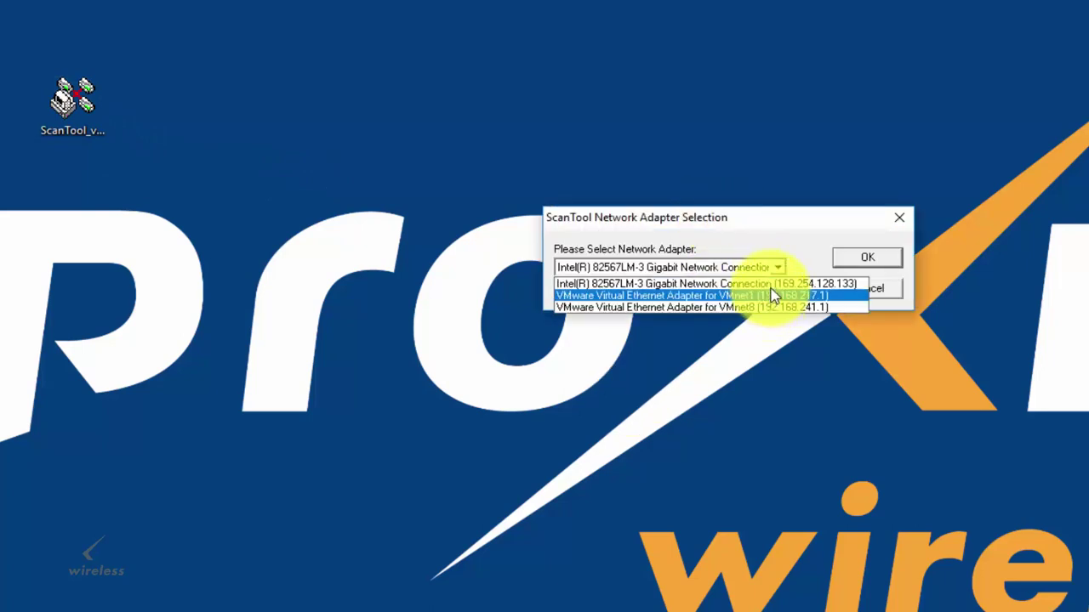
Keep the Intel 82567LM-3 adapter at 169.254.128.133 and confirm to scan for radios.
click(831, 284)
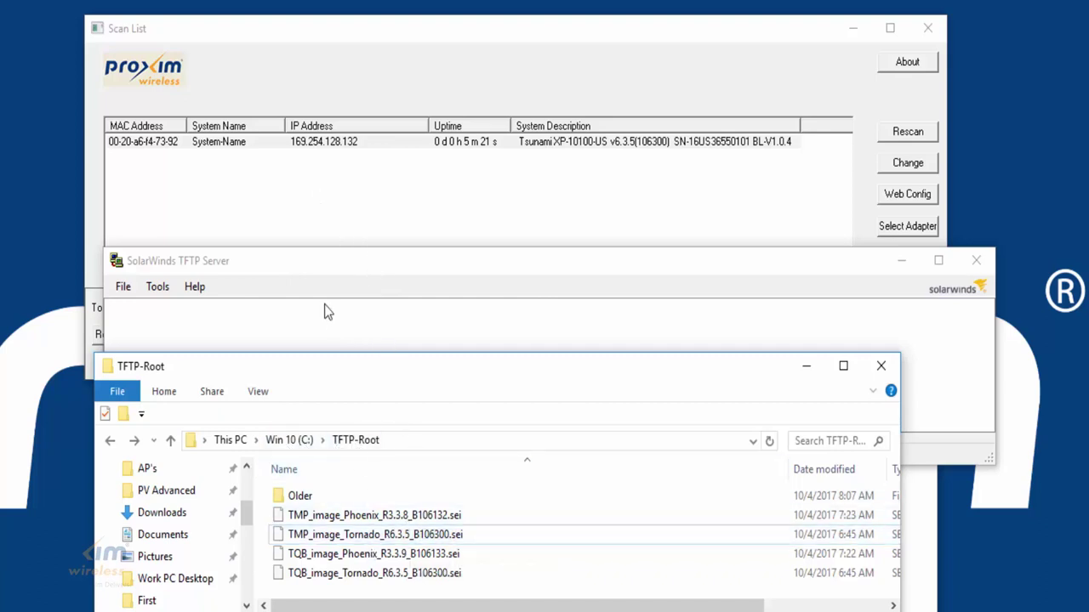
click(370, 264)
click(123, 287)
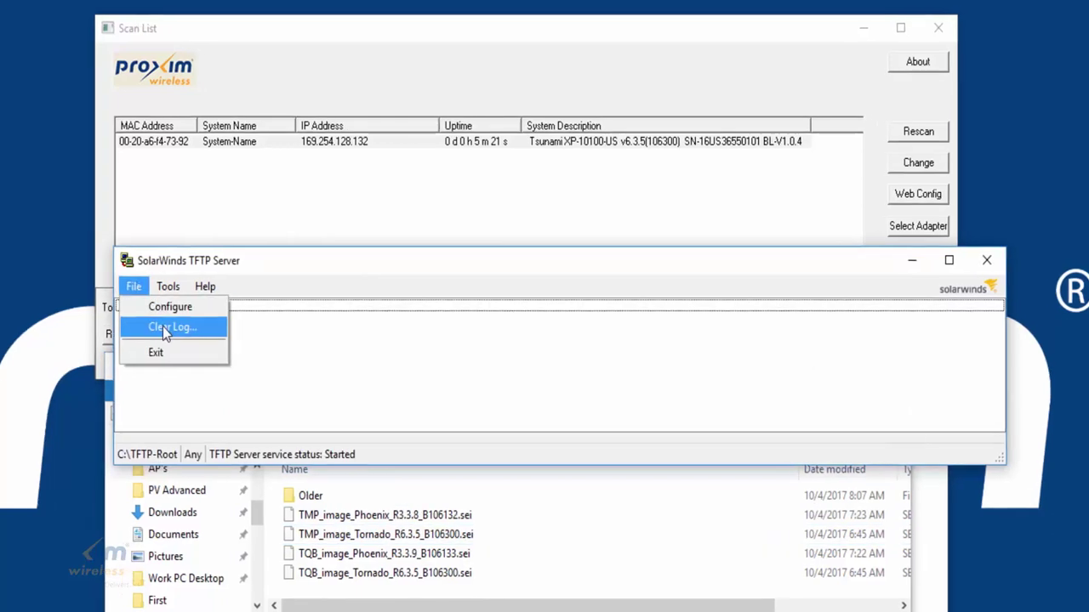
click(149, 312)
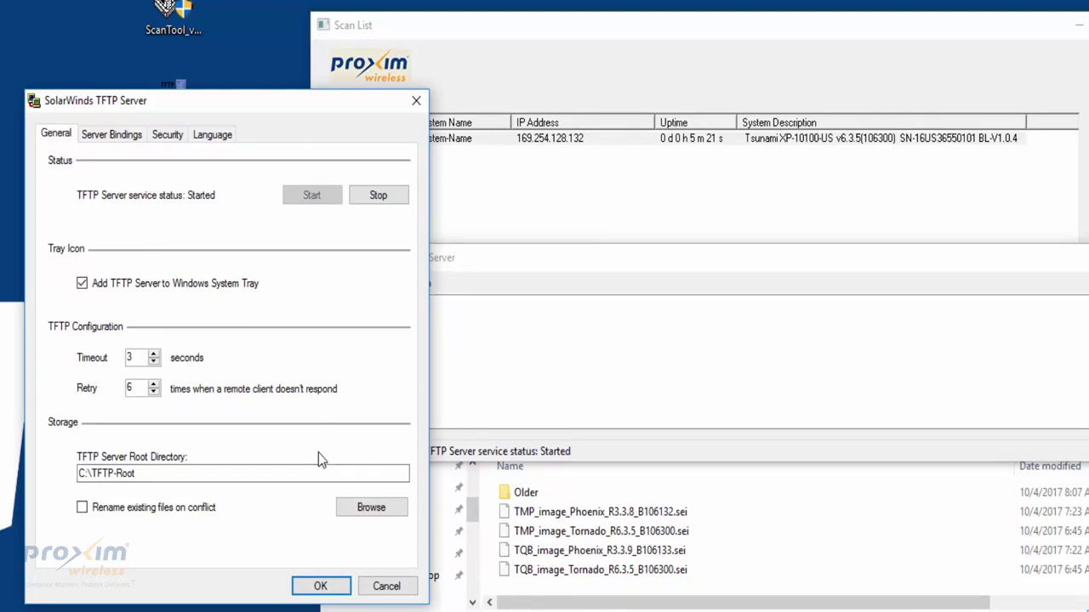
click(320, 586)
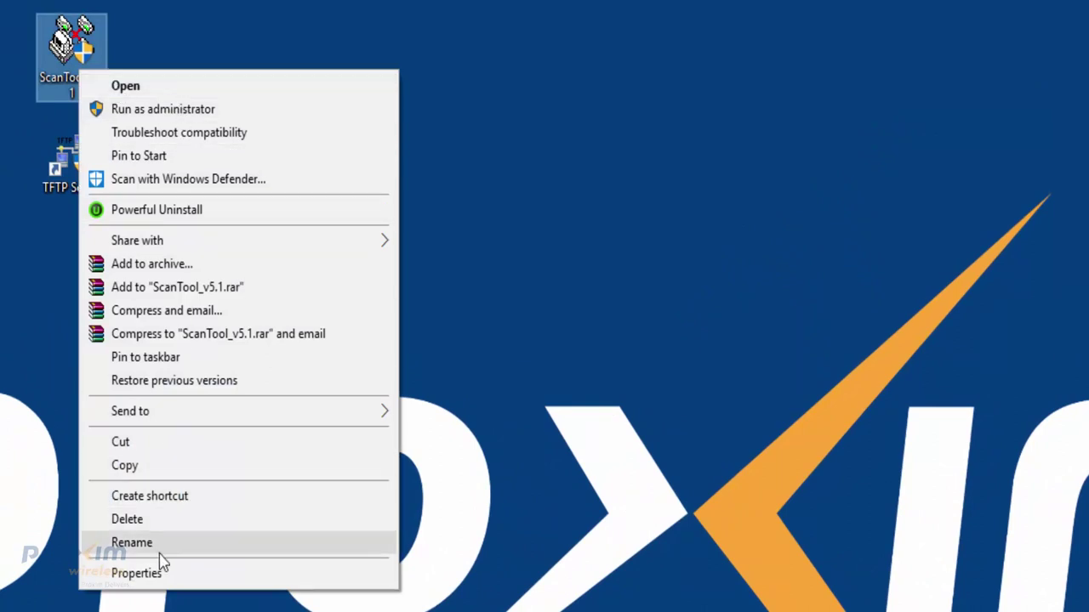
Recheck ScanTool_v5.1's Compatibility settings in its file Properties.
click(179, 576)
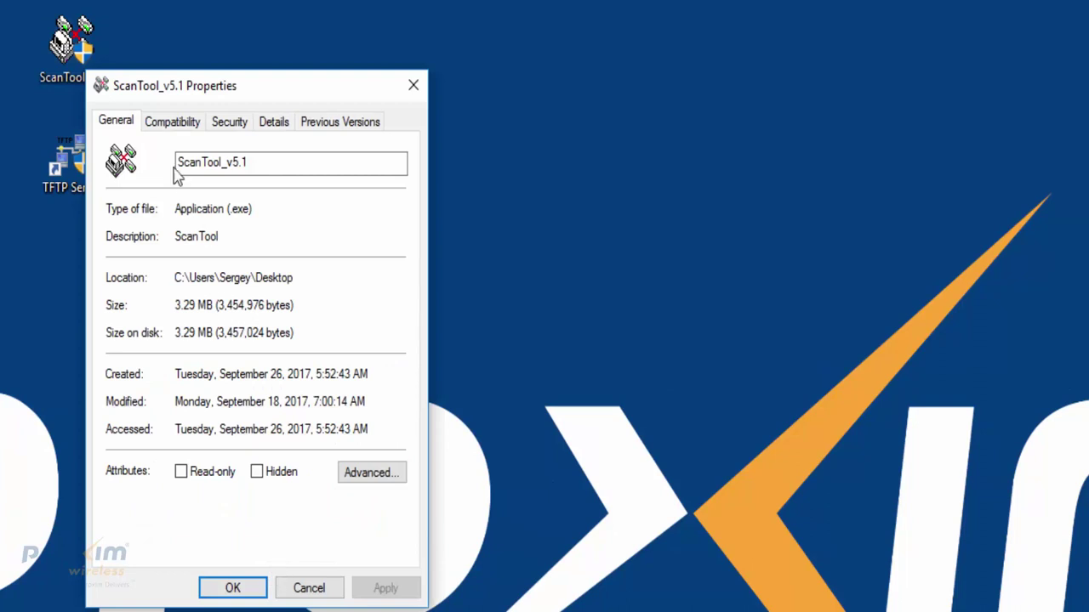
click(173, 126)
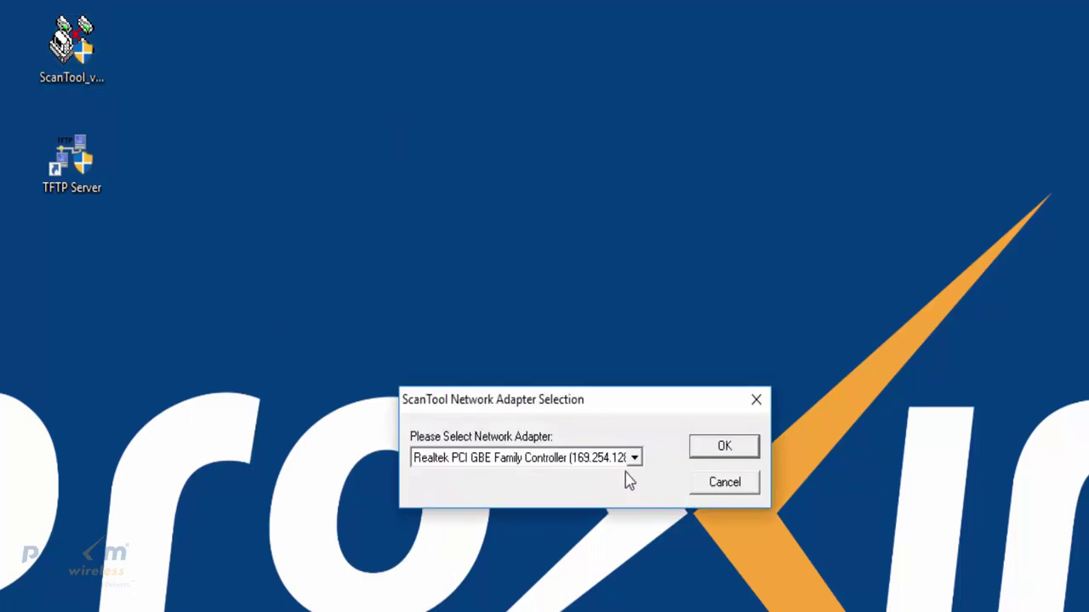
Confirm the Realtek adapter, then start Reload/Reset on the found Tsunami radio.
click(721, 457)
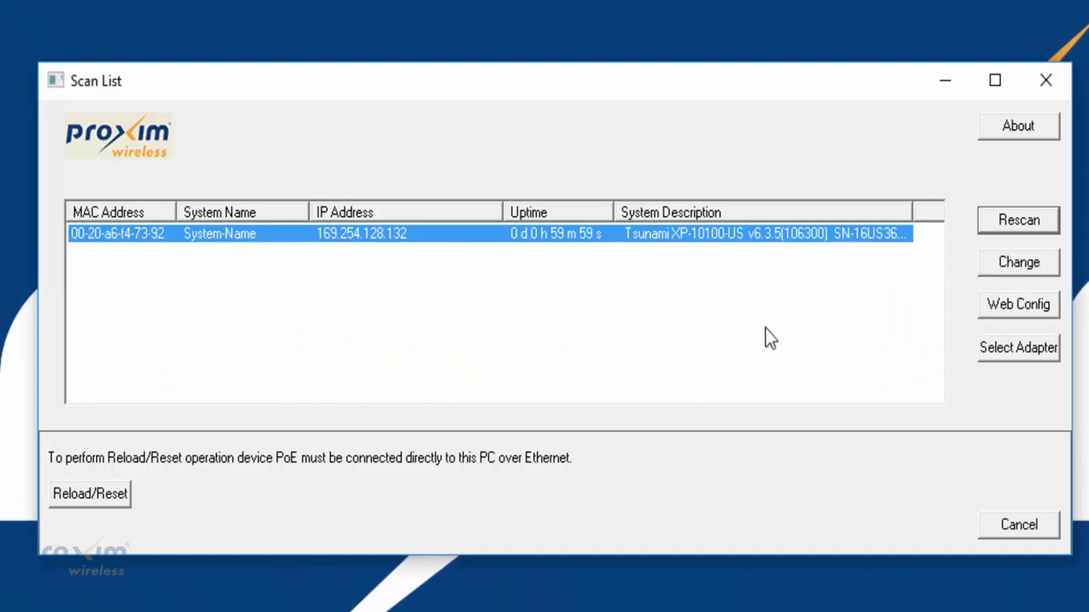
click(84, 501)
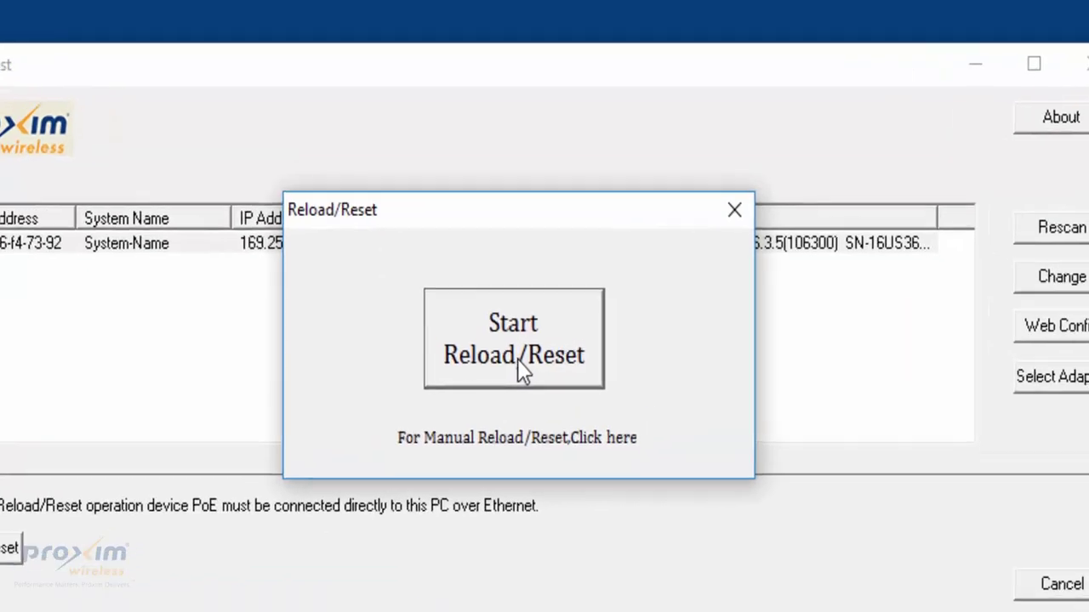
click(551, 338)
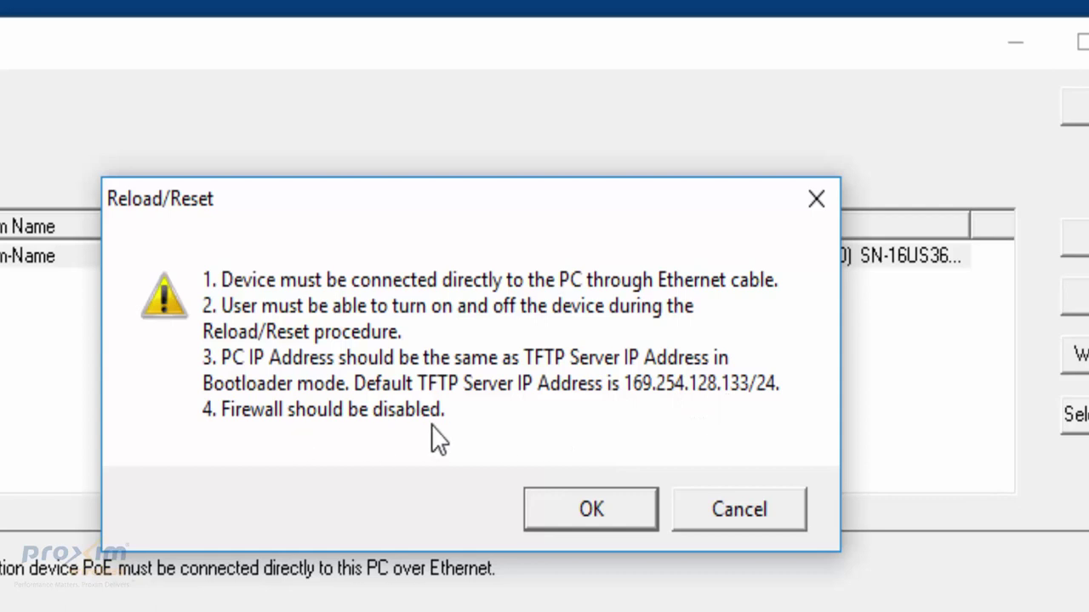
Accept the Reload/Reset prerequisites warning to enter NetConsole Mode.
click(598, 516)
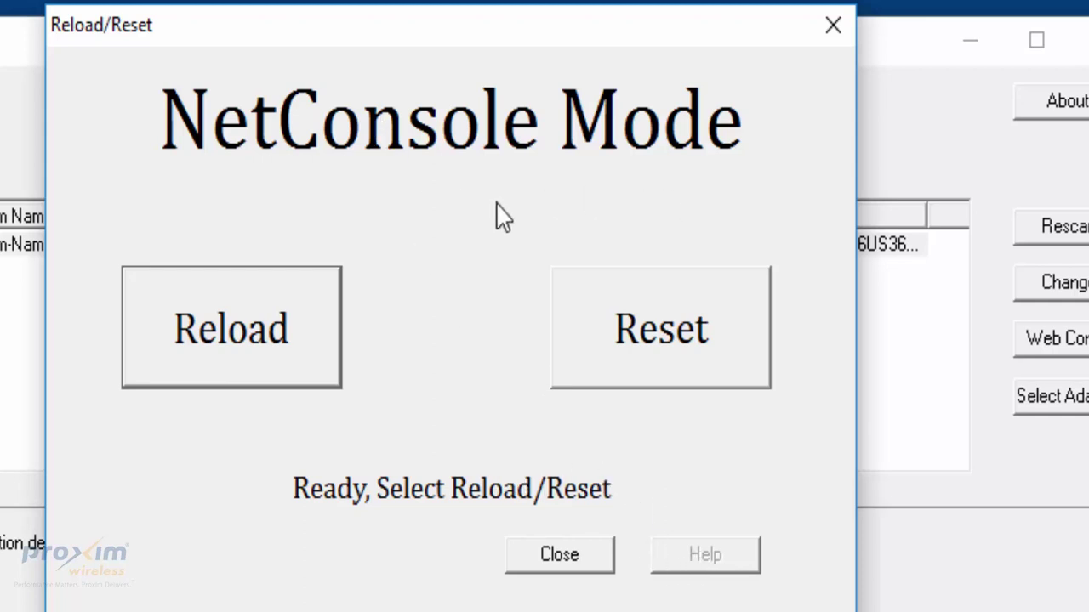
Choose Reload and confirm it, letting the radio reboot into bootloader BL-V1.0.4.
click(265, 372)
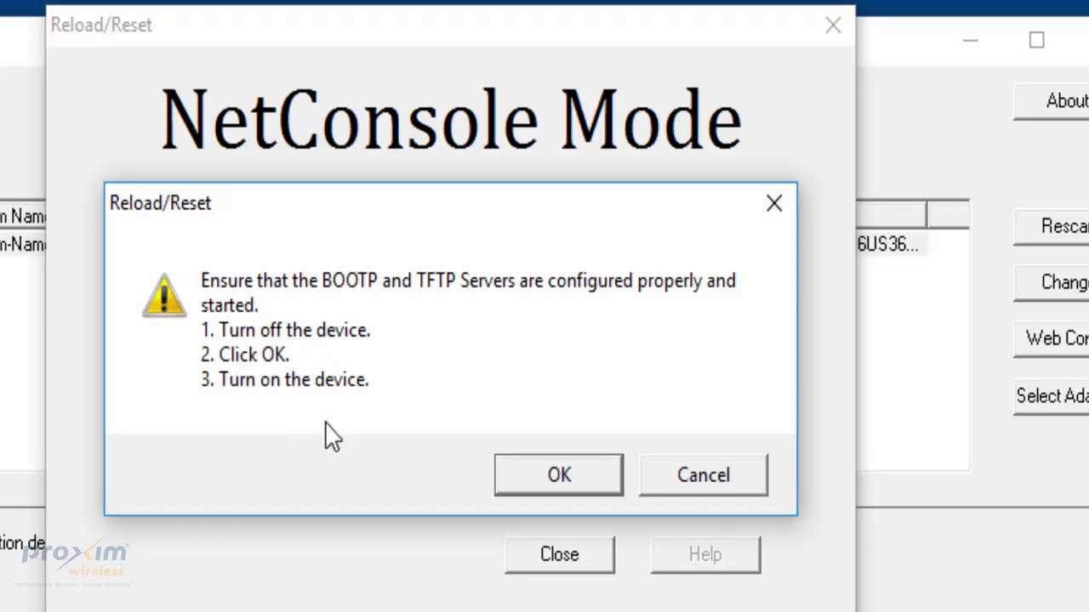
click(563, 475)
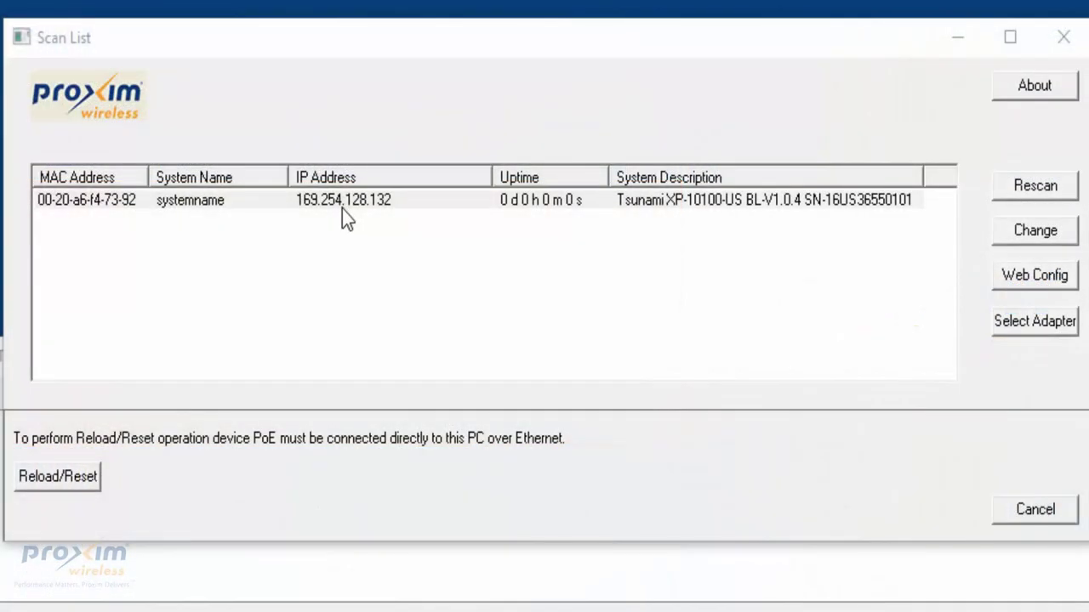
Rescan to find the Tsunami XP-10100-US at 169.254.128.132 in bootloader mode.
click(1039, 185)
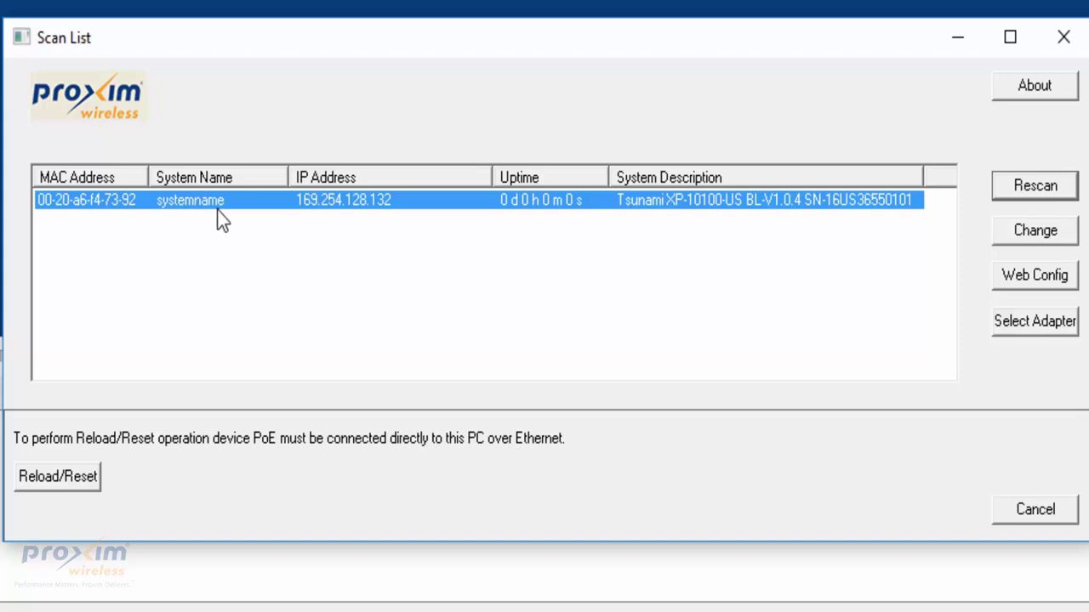
Review the radio's IP, subnet mask, gateway and TFTP server 169.254.128.133 in Change settings.
click(1016, 239)
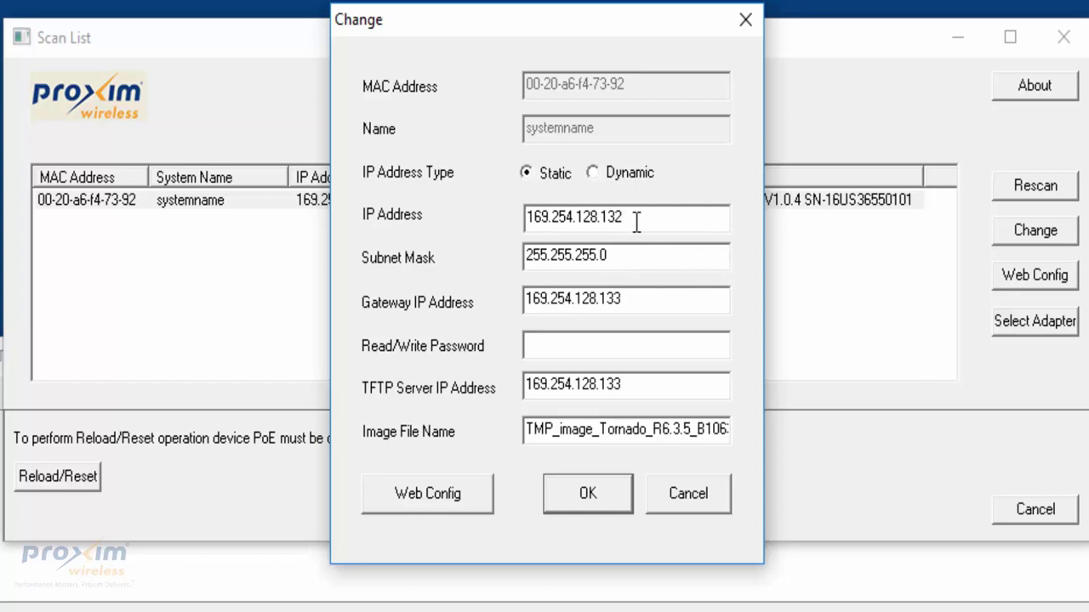
drag(646, 216, 507, 216)
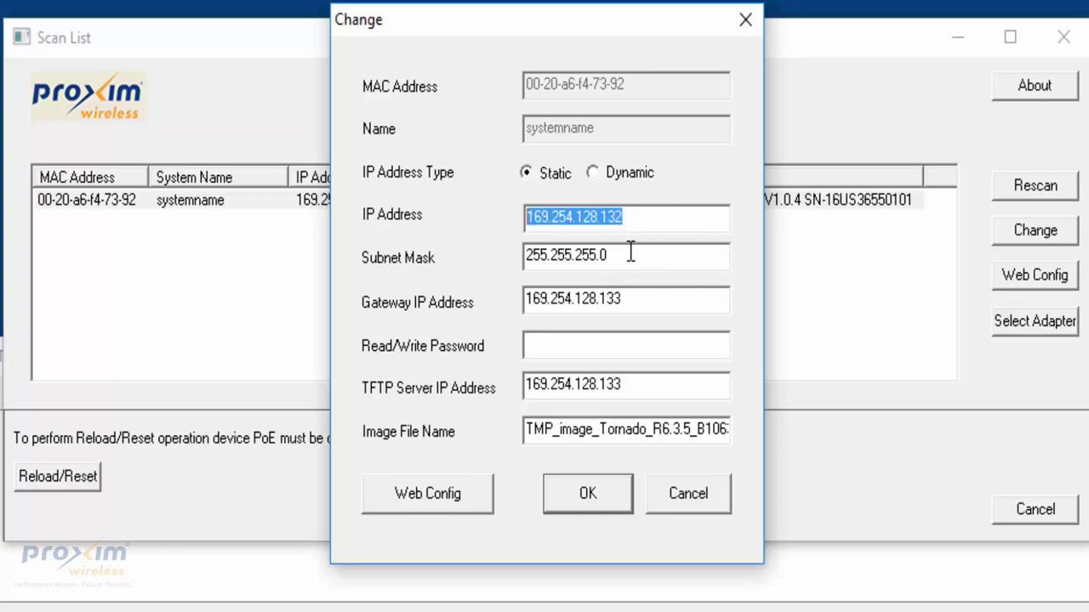
drag(525, 255, 606, 259)
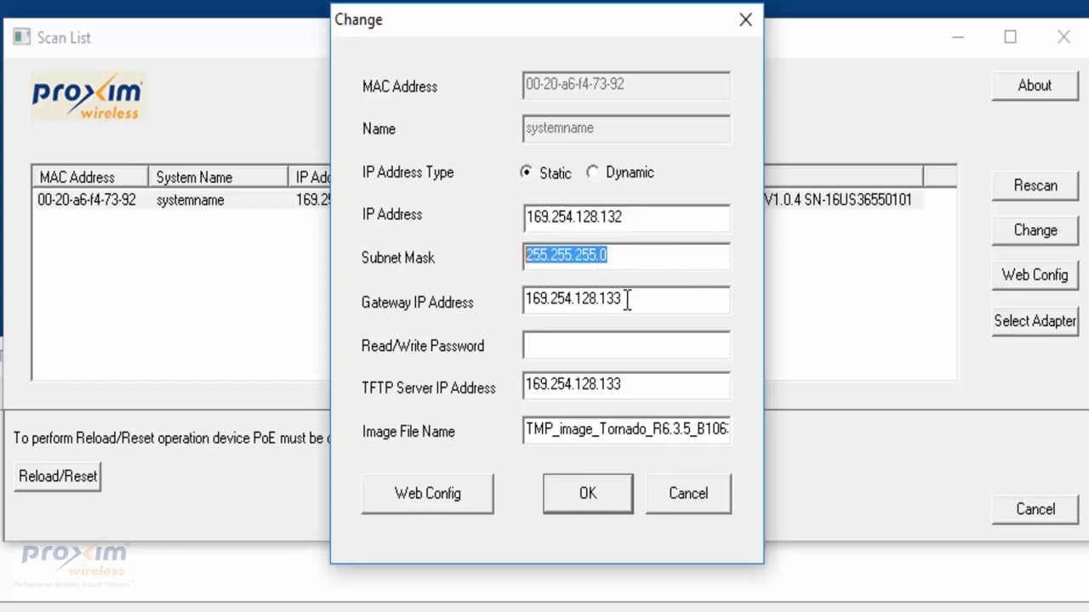
drag(628, 300, 525, 302)
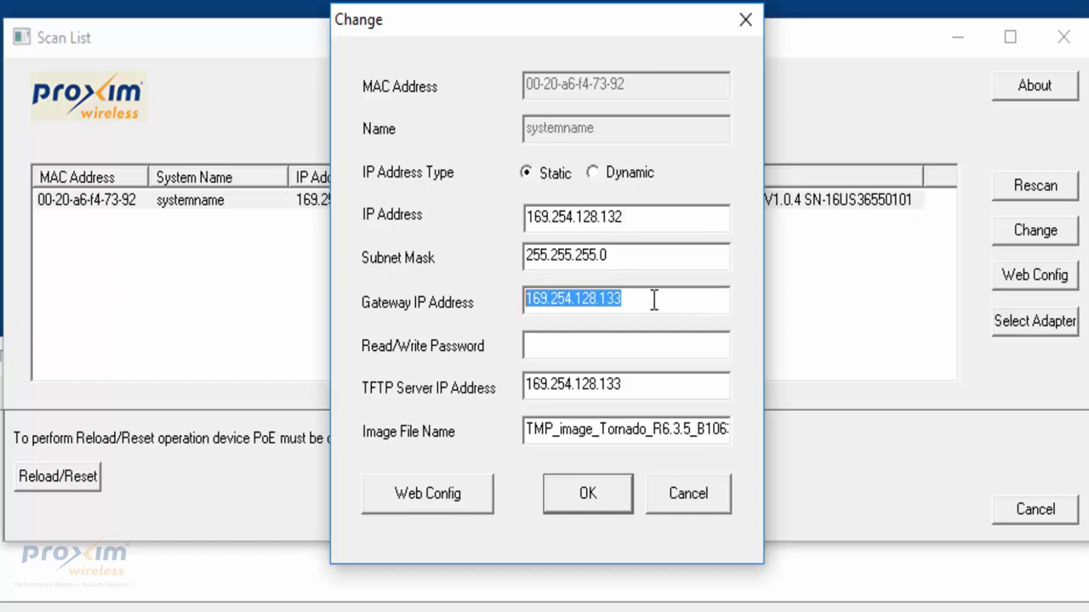
click(648, 388)
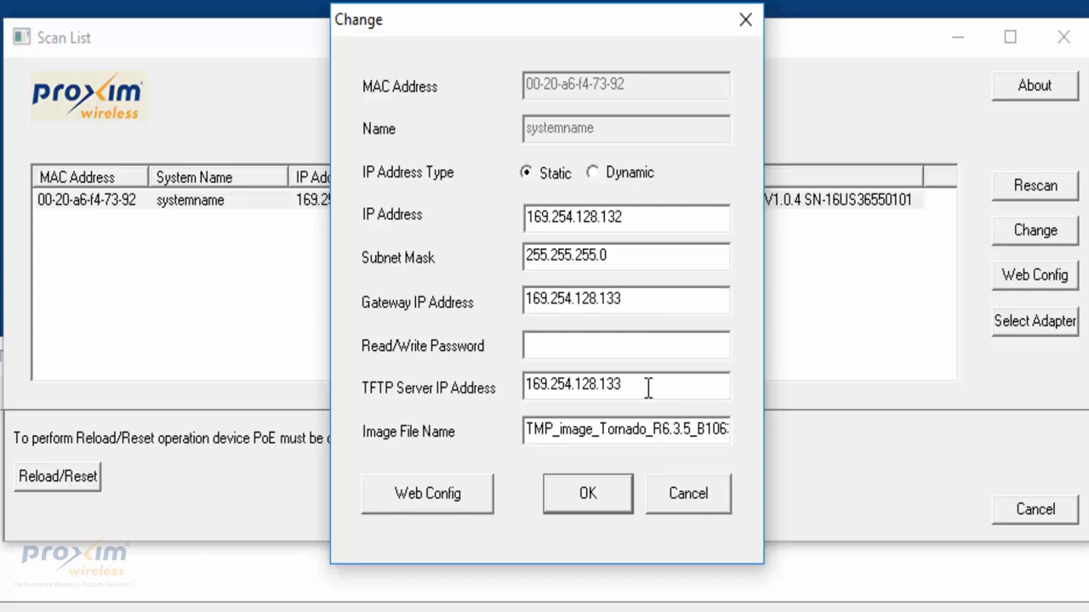
drag(638, 388, 476, 391)
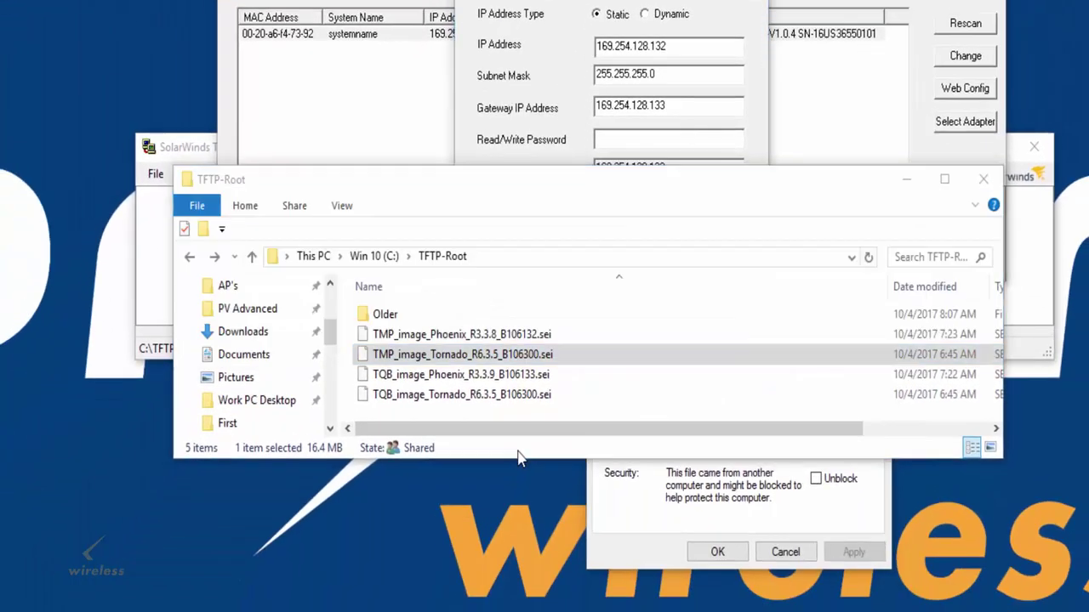
Check the firmware file name TMP_image_Tornado_R6.3.5_B106300.sei in the TFTP-Root folder.
click(520, 458)
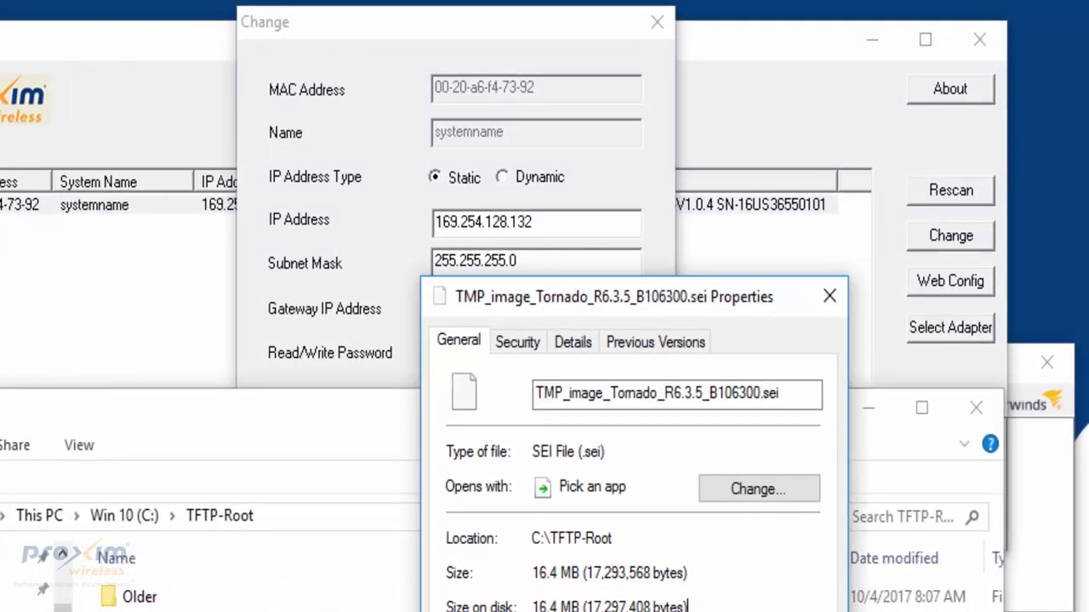
click(802, 389)
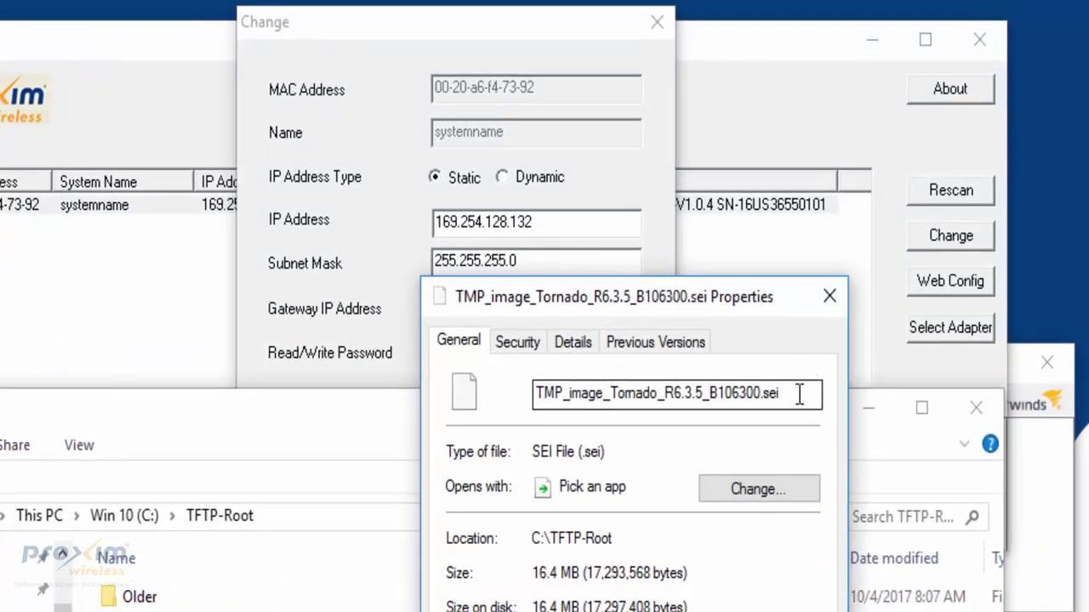
drag(821, 393, 534, 393)
click(344, 19)
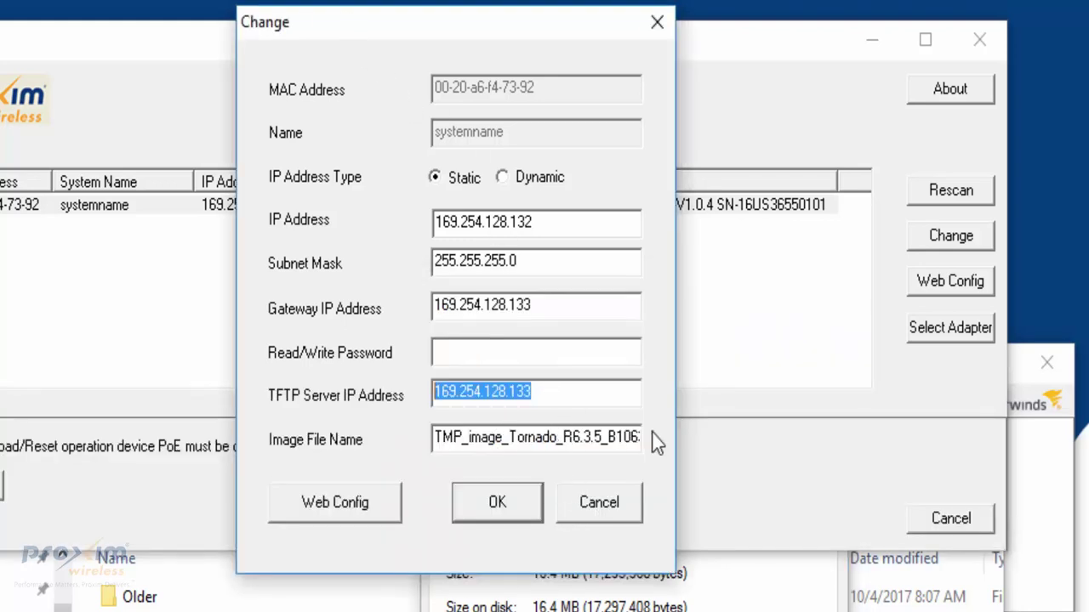
Enter the Read/Write Password, apply the update, and acknowledge the success message.
click(530, 352)
text(publ)
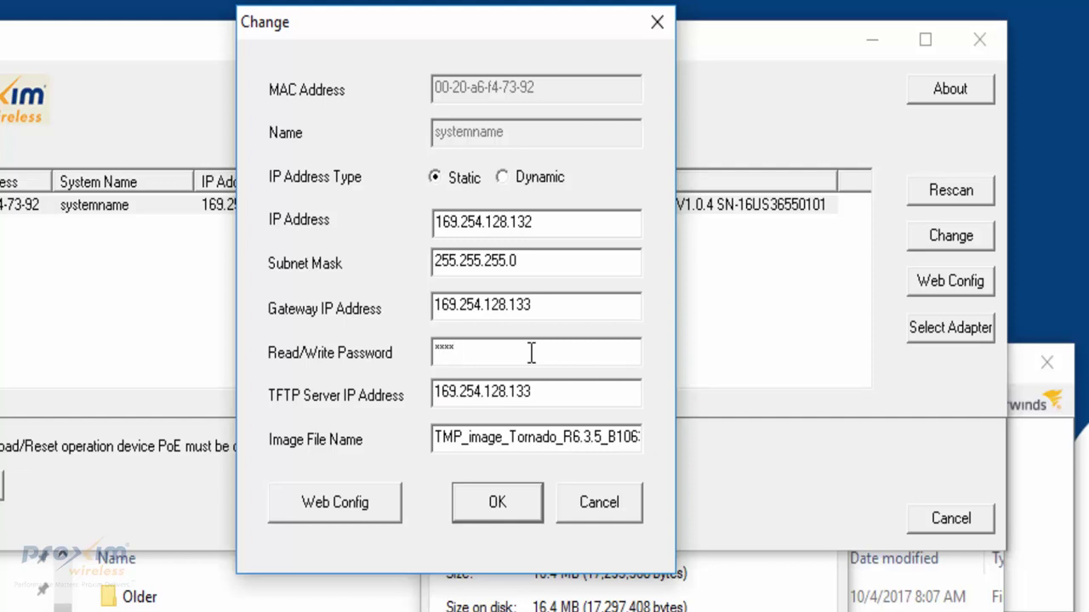
text(ic)
click(501, 507)
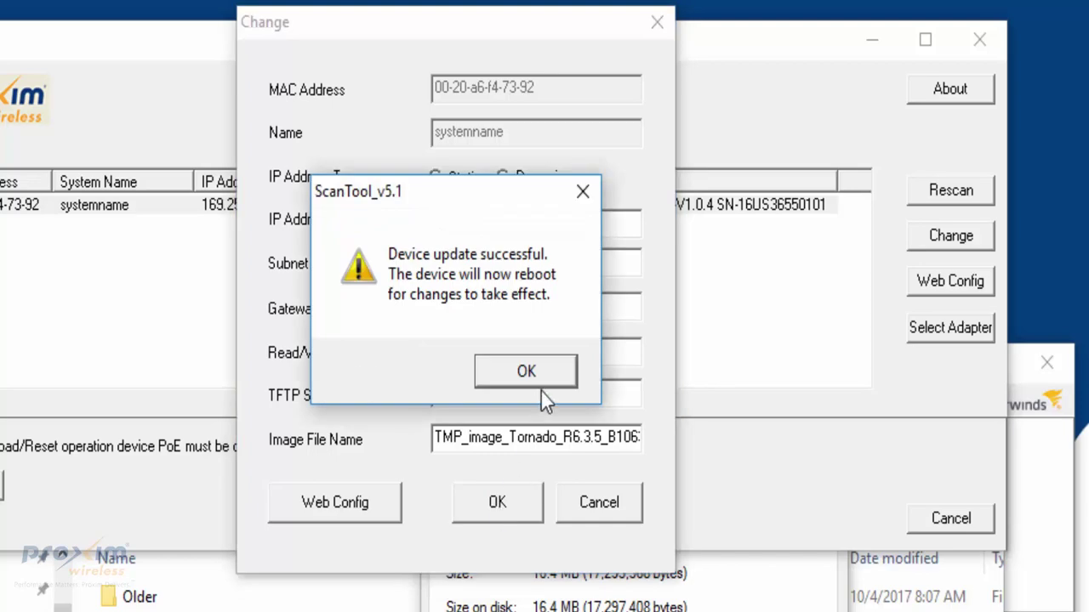
click(537, 384)
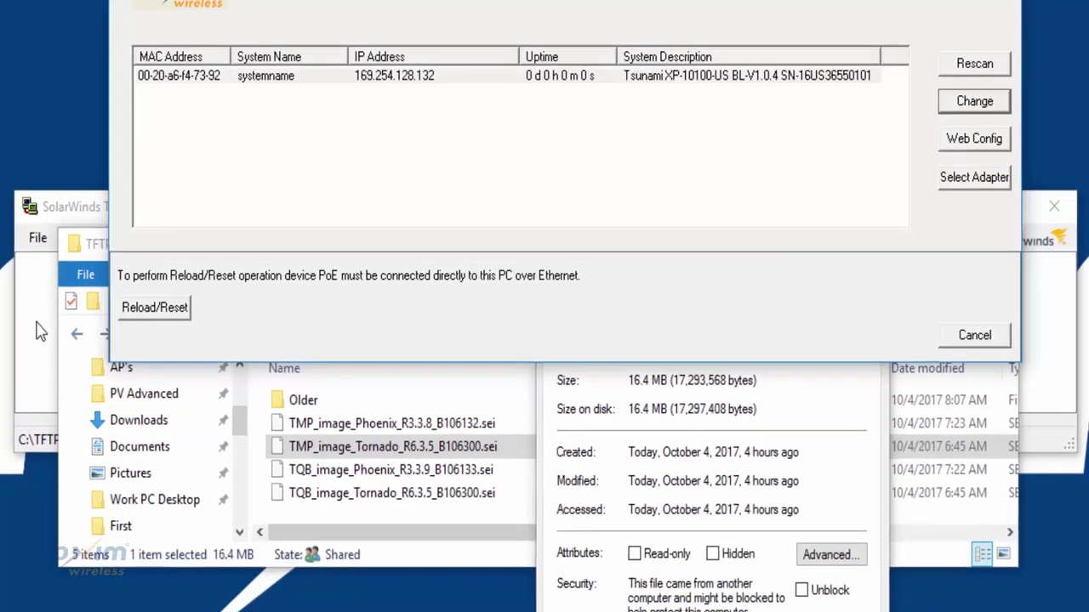
Bring the TFTP server window to the front and move it higher on screen.
click(36, 332)
drag(329, 211, 335, 161)
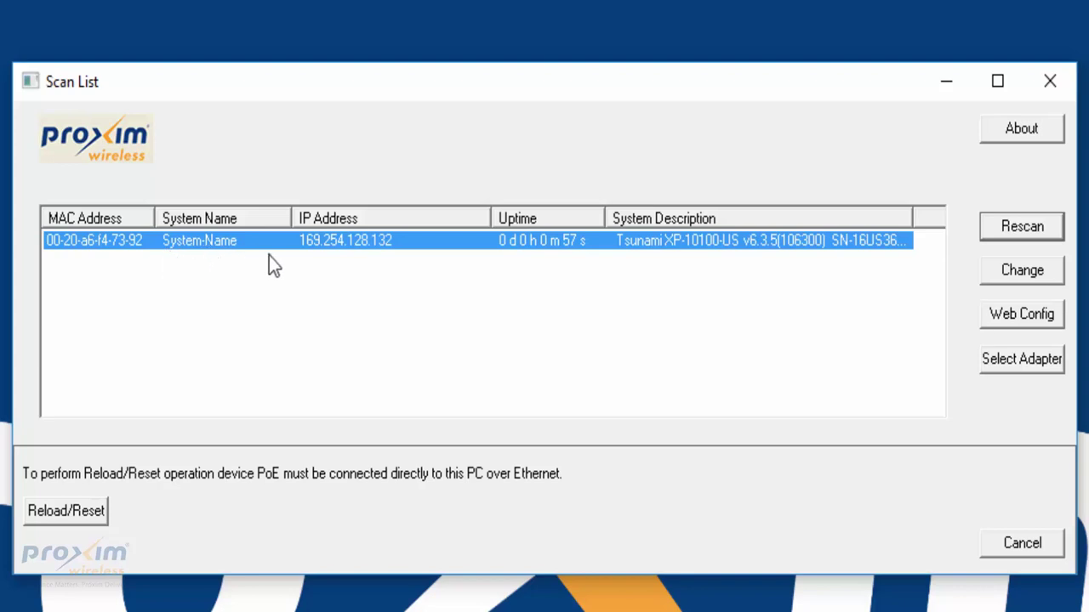
Open the updated radio's IP settings twice, cancelling each time without changing anything.
click(1039, 277)
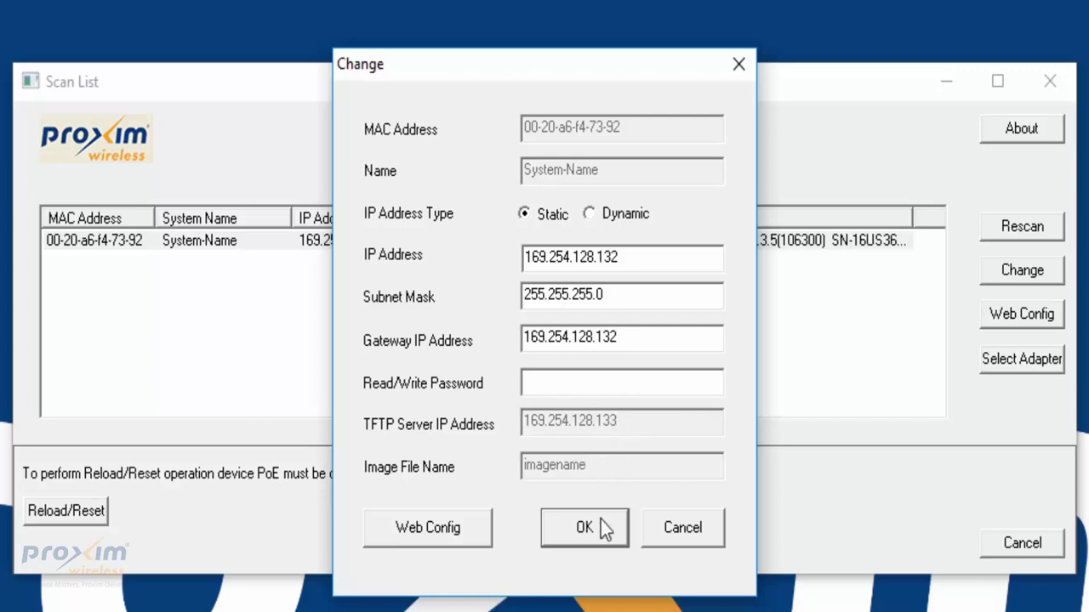
click(699, 531)
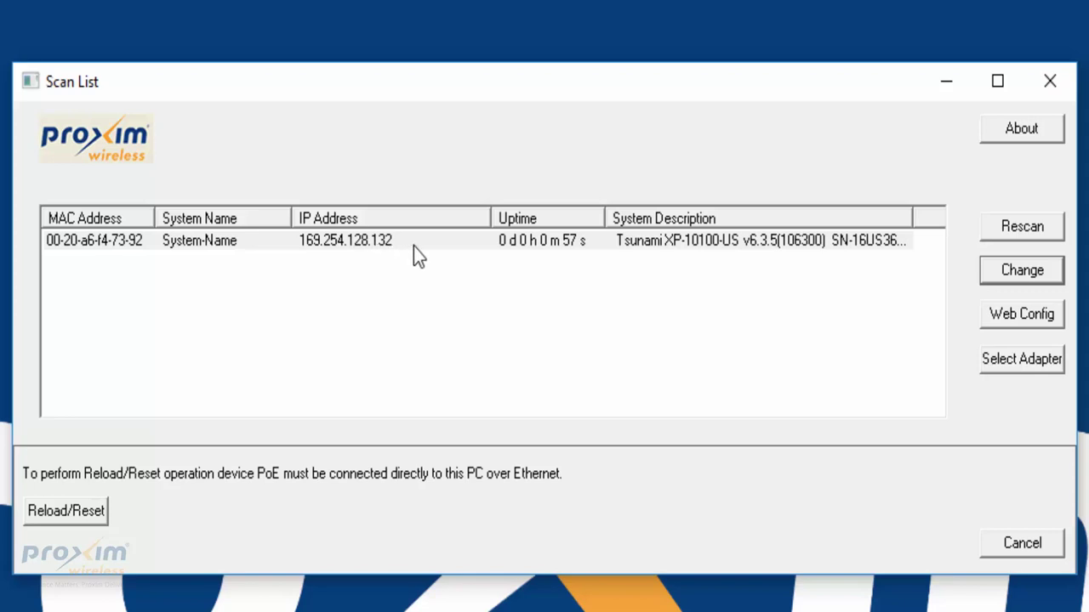
click(1004, 277)
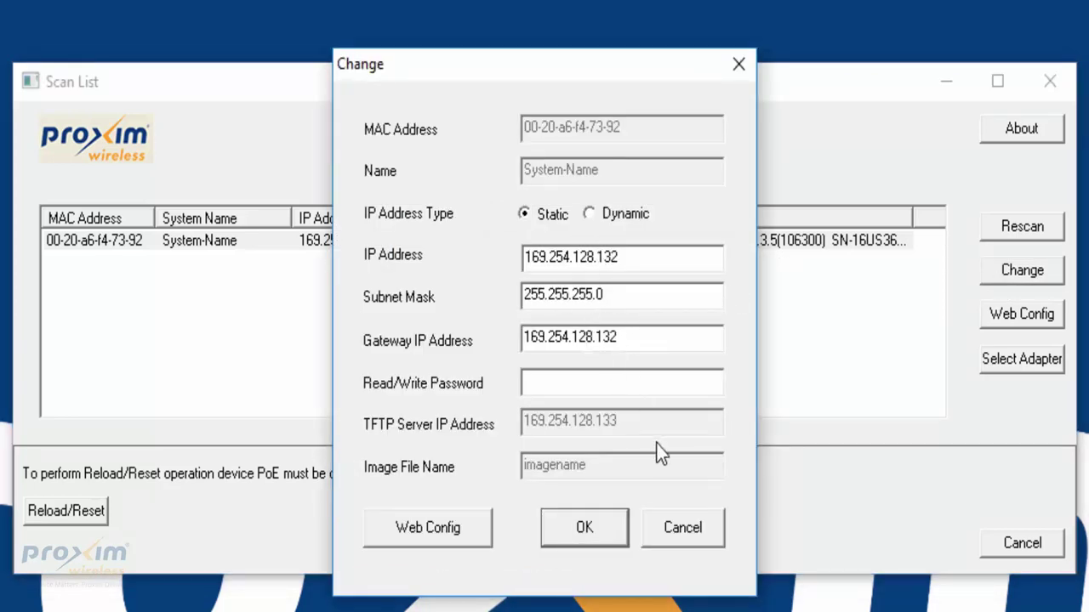
click(685, 528)
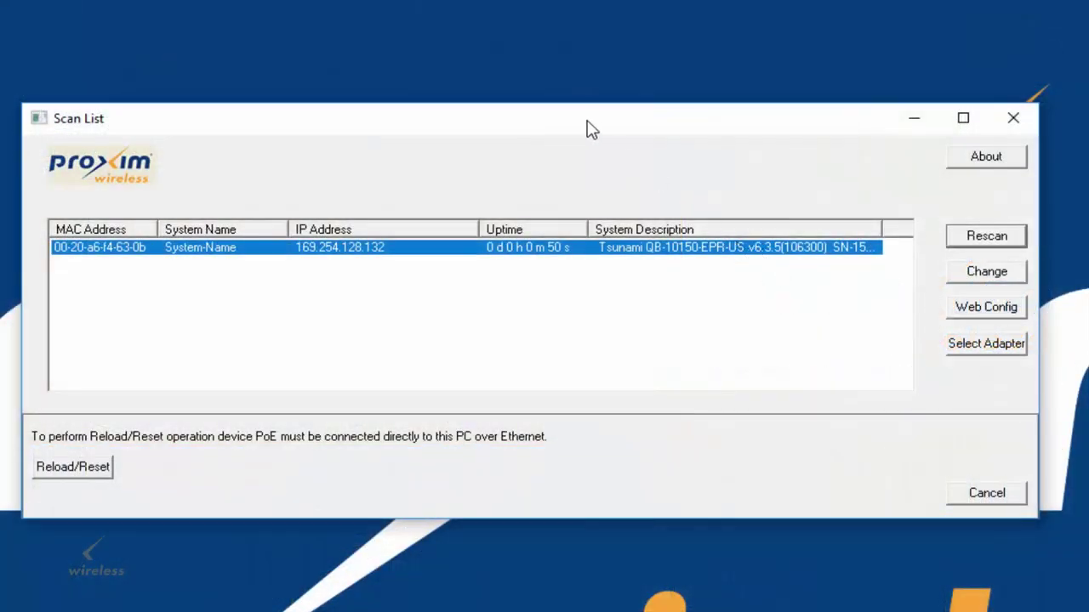
drag(595, 128, 644, 90)
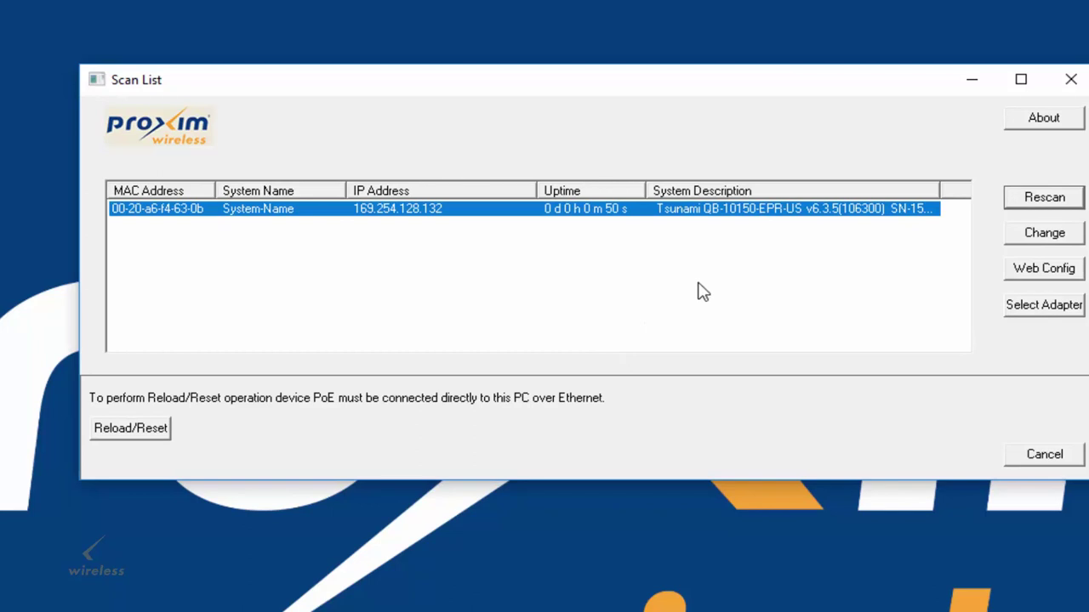
click(132, 435)
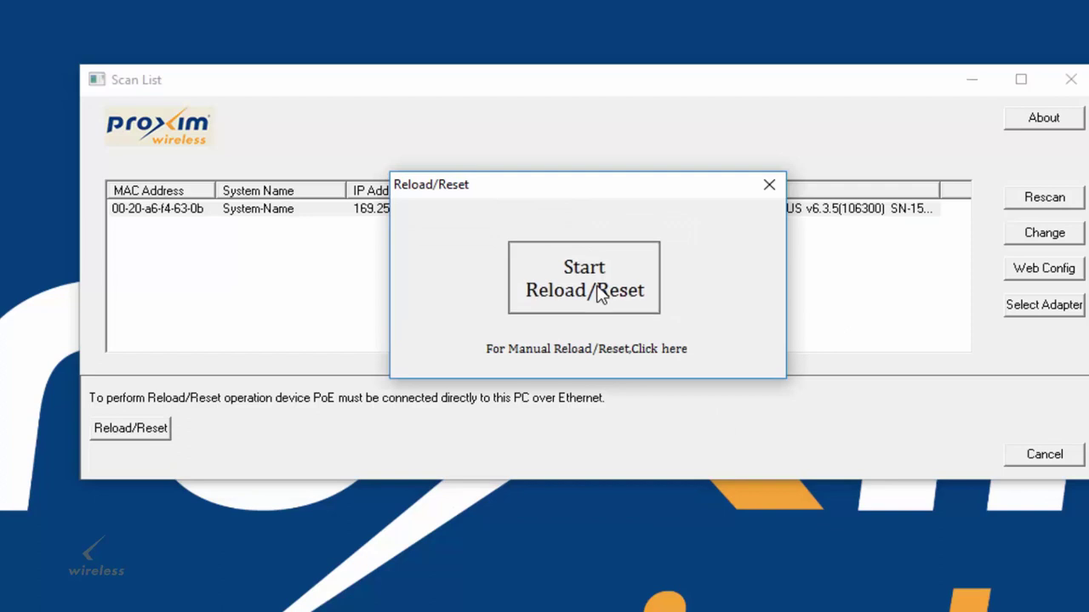
click(598, 289)
click(676, 365)
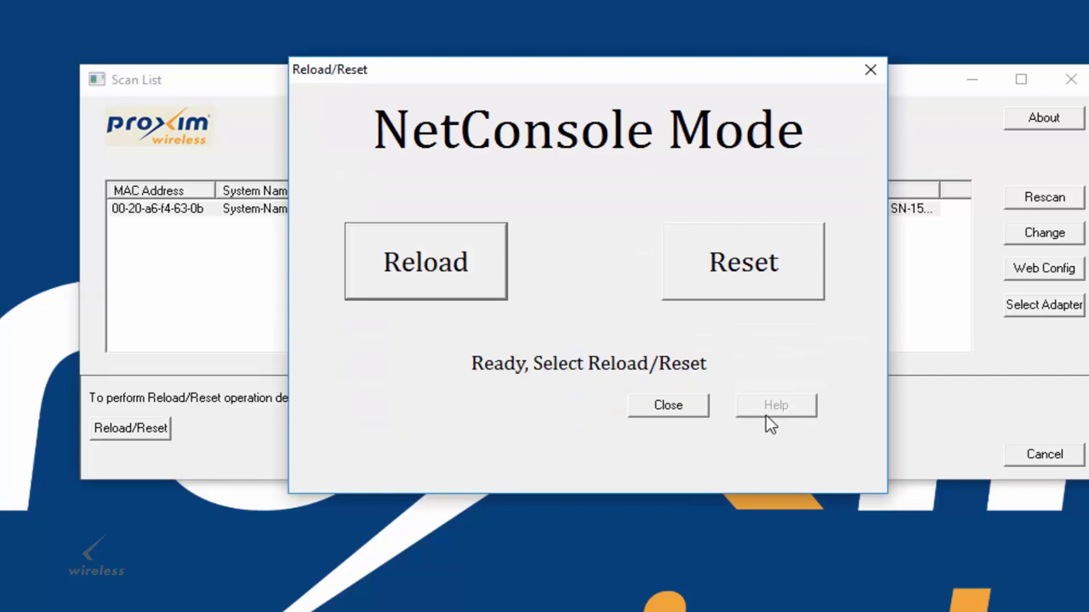
click(665, 411)
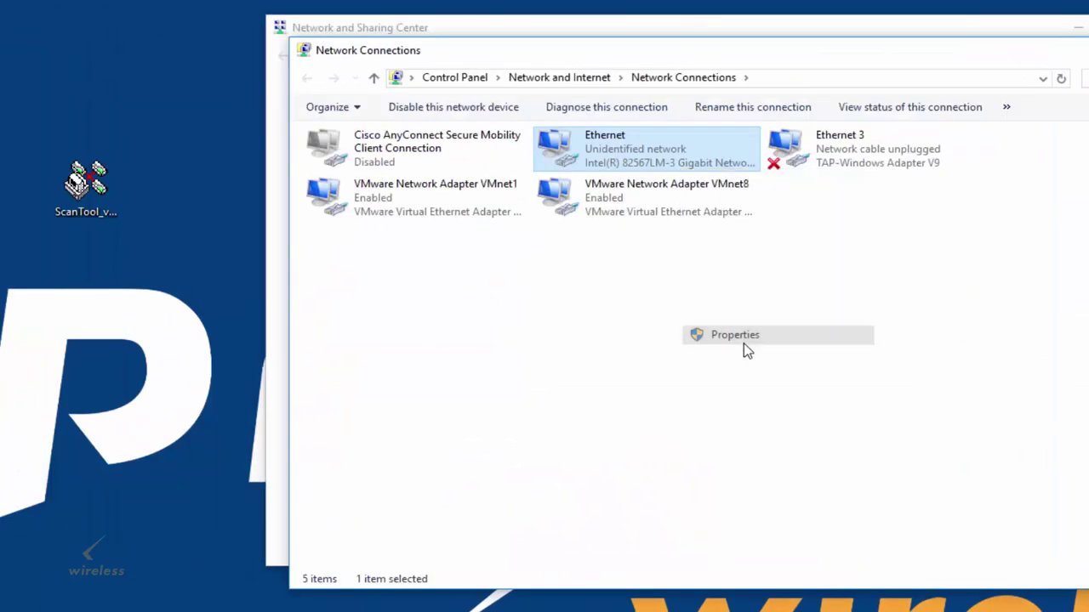
Change the Ethernet IPv4 address's last octet to 134 (169.254.128.134) and save it.
click(744, 341)
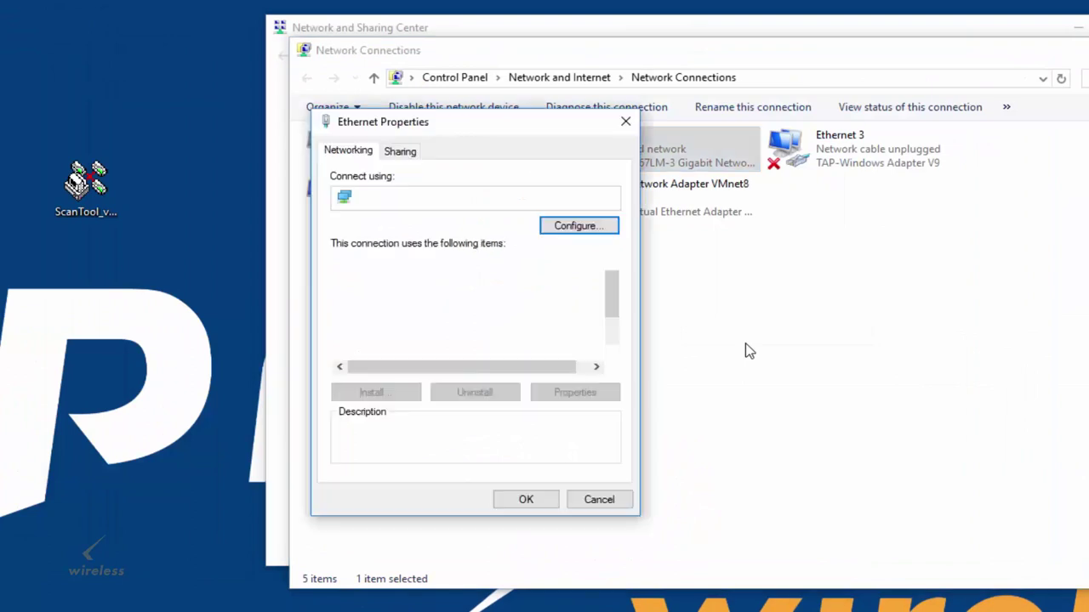
click(459, 337)
click(579, 393)
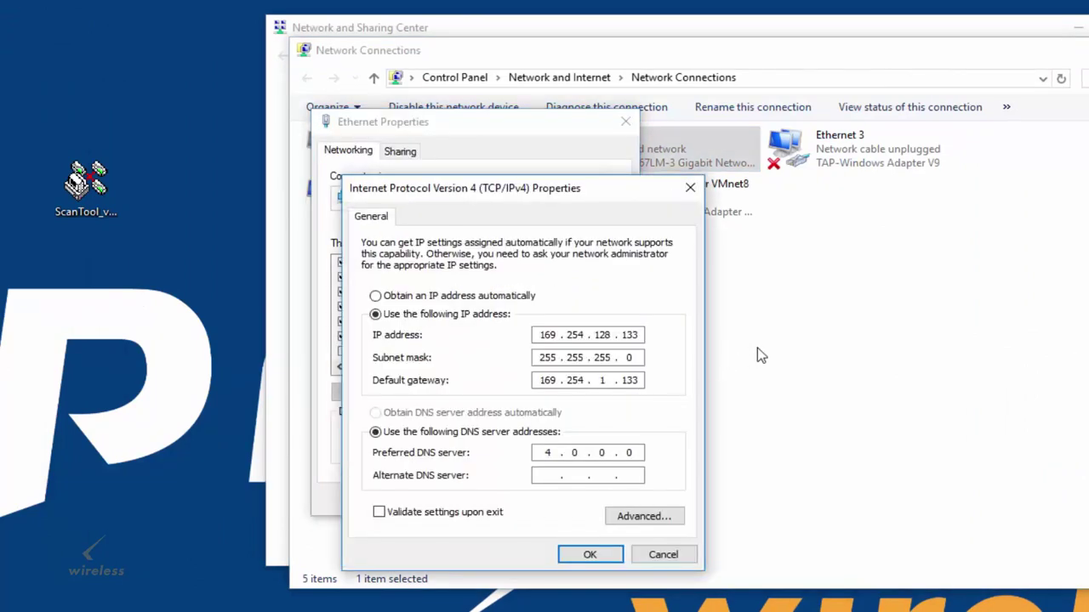
click(639, 336)
key(BackSpace)
text(4)
click(580, 553)
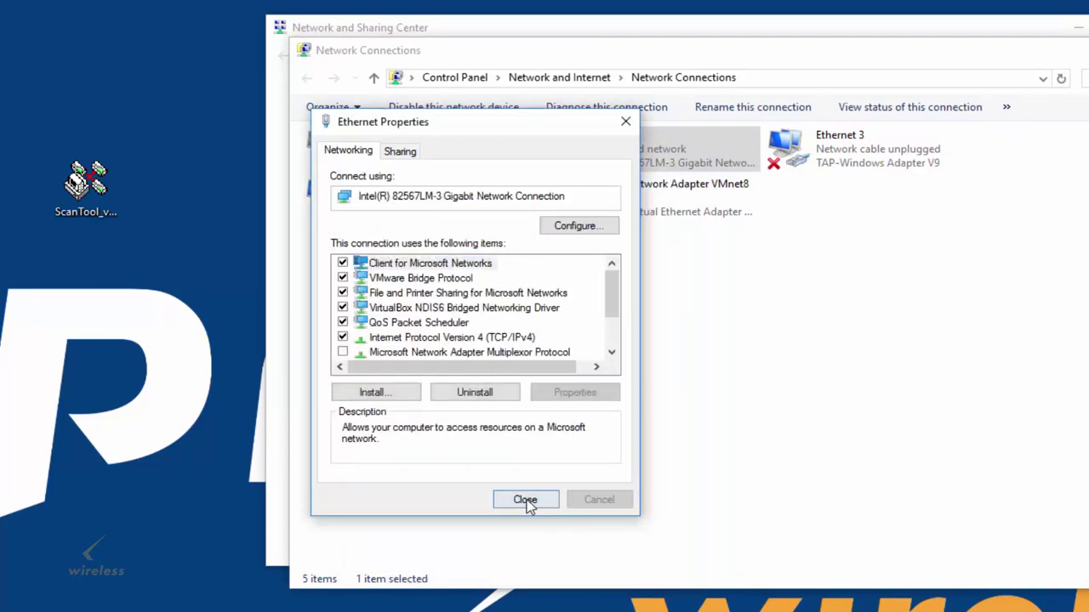
click(525, 500)
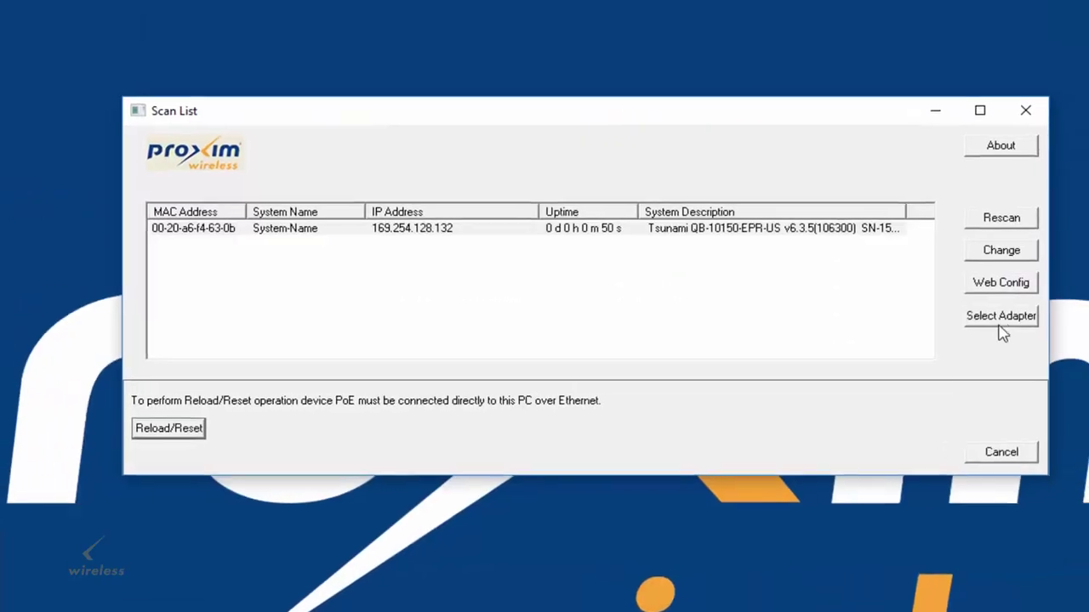
Keep the Intel gigabit adapter selected and rescan for the radio.
click(978, 322)
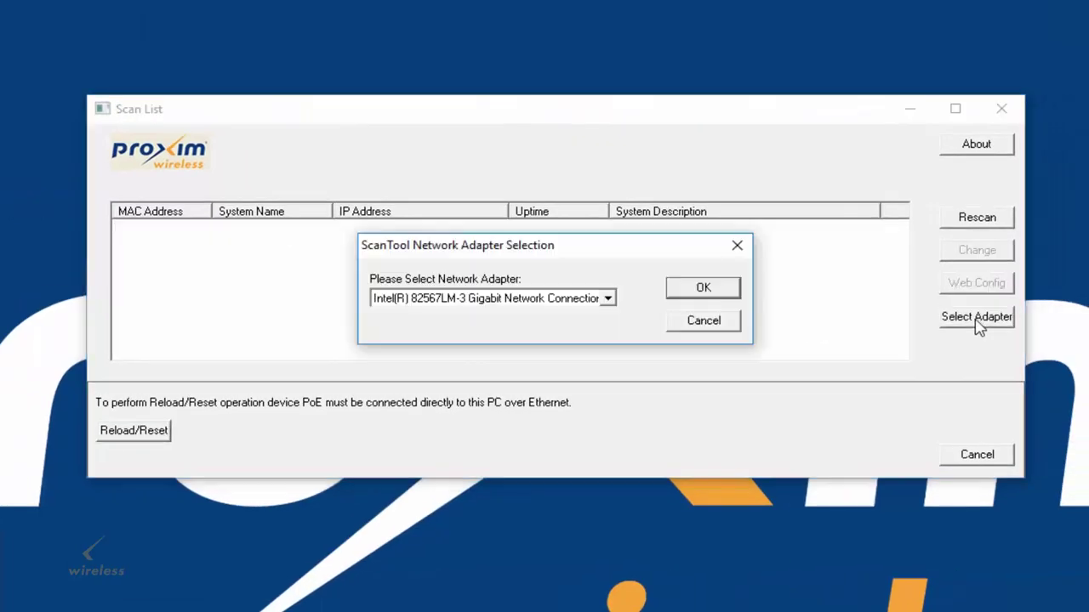
click(608, 299)
click(657, 317)
click(699, 294)
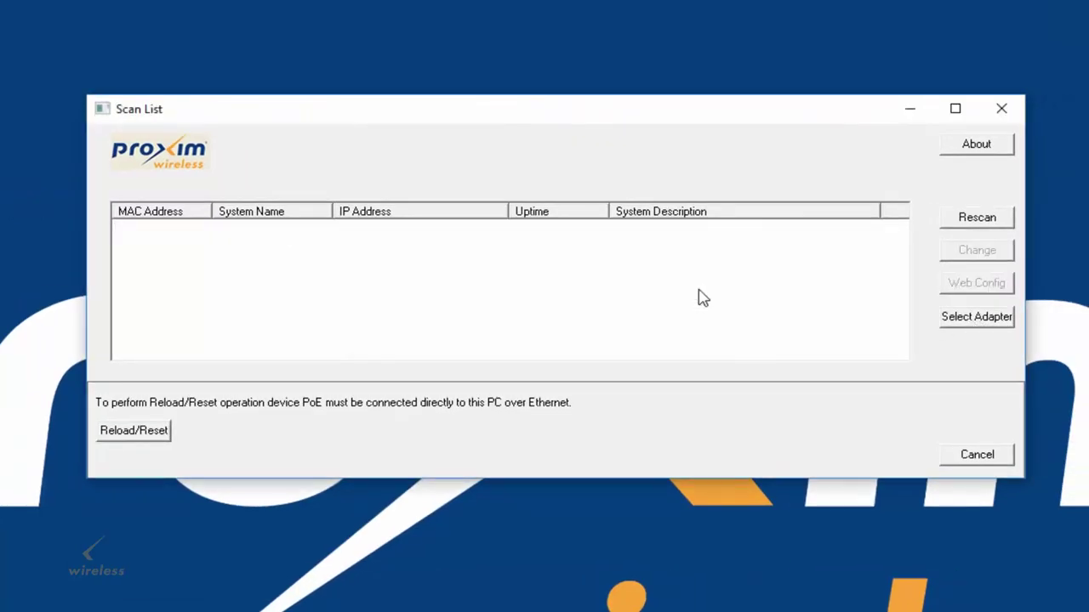
Start a NetConsole Reload/Reset, accept the prerequisites warning, and confirm a device Reset.
click(146, 438)
click(563, 301)
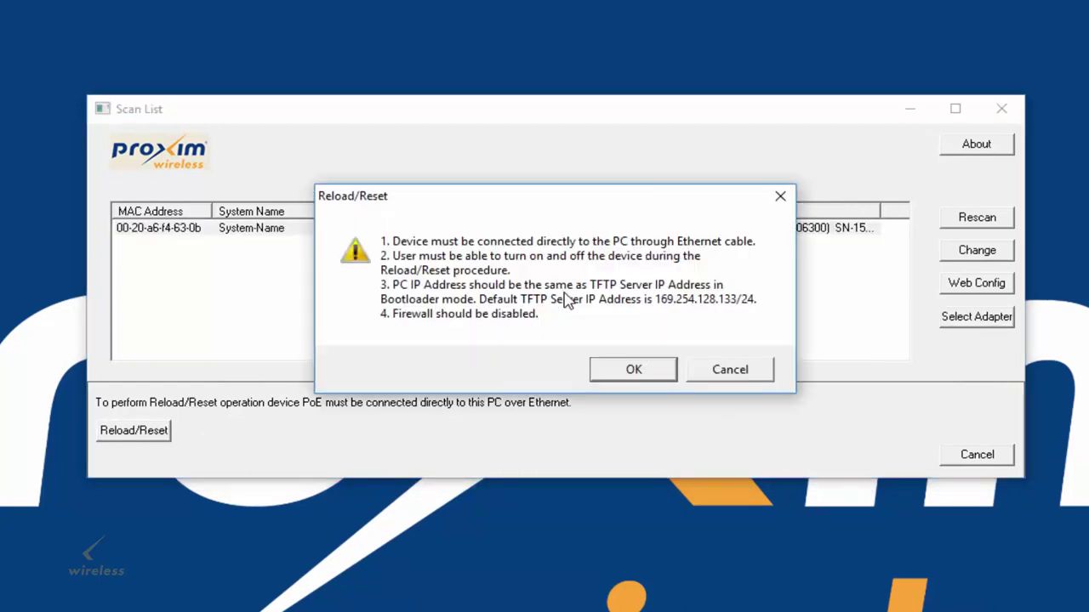
click(633, 371)
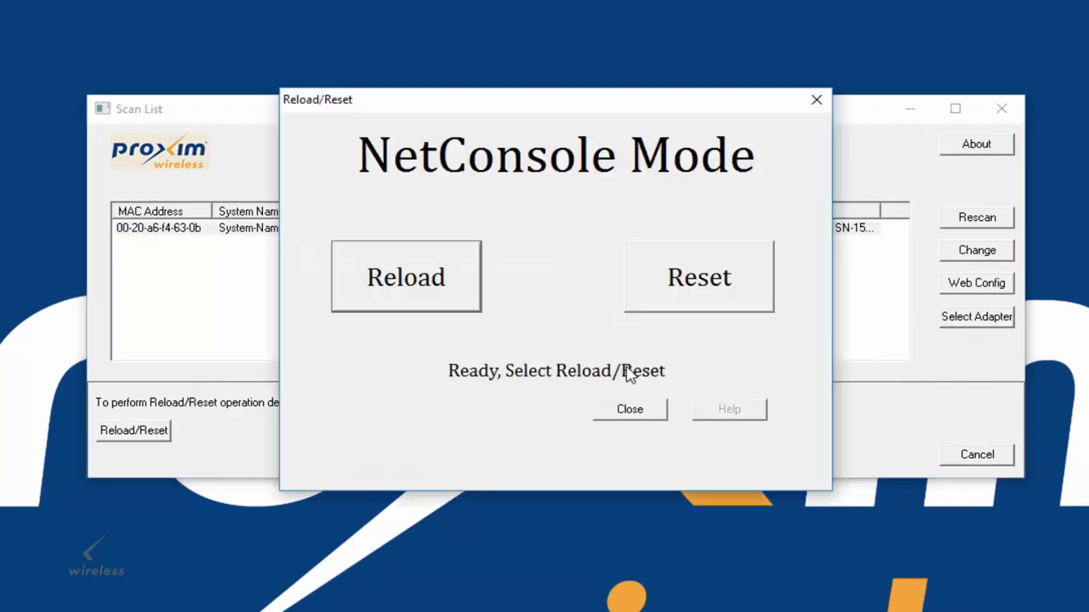
click(712, 293)
click(536, 349)
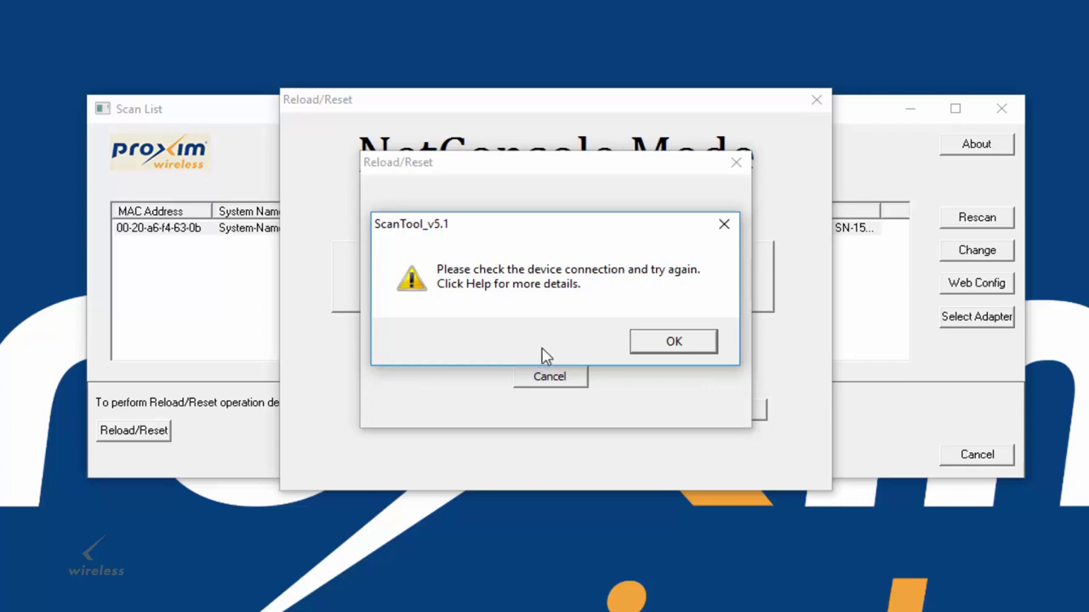
Dismiss the device connection error and show the Reload/Reset Help advice.
click(673, 341)
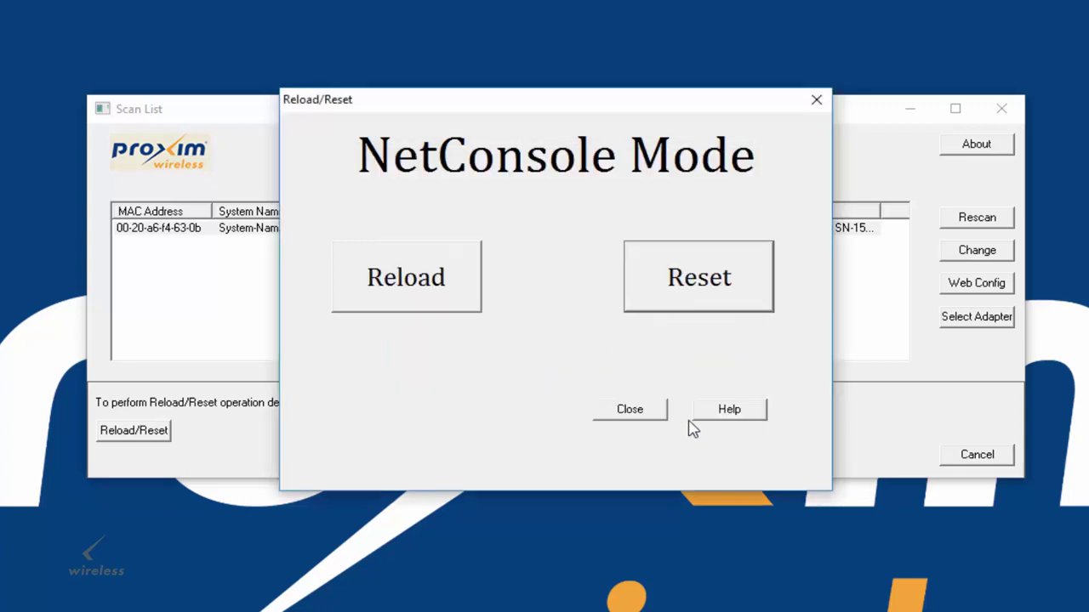
click(728, 412)
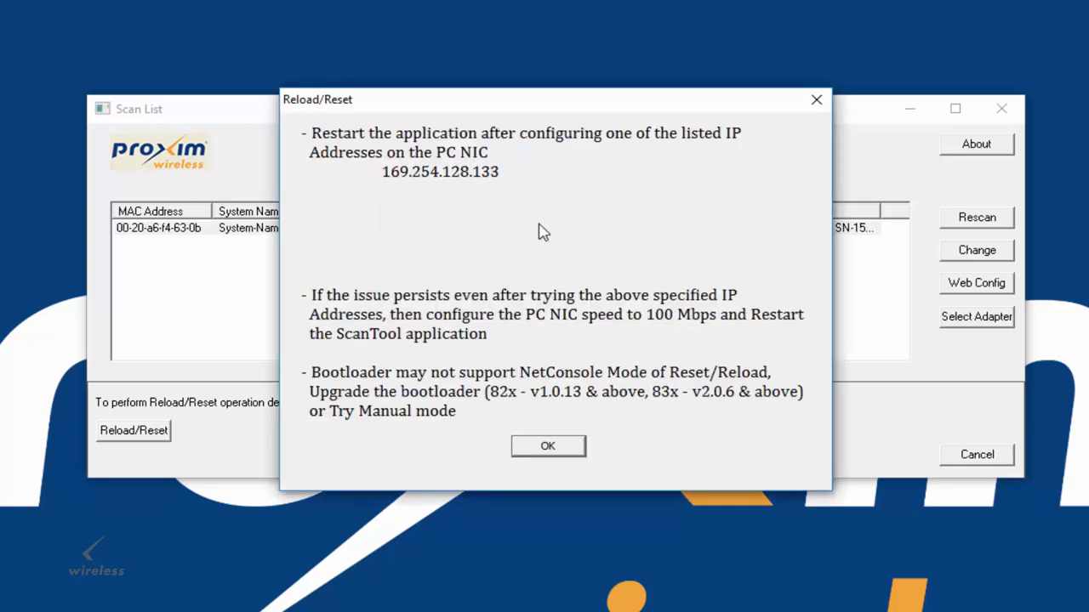